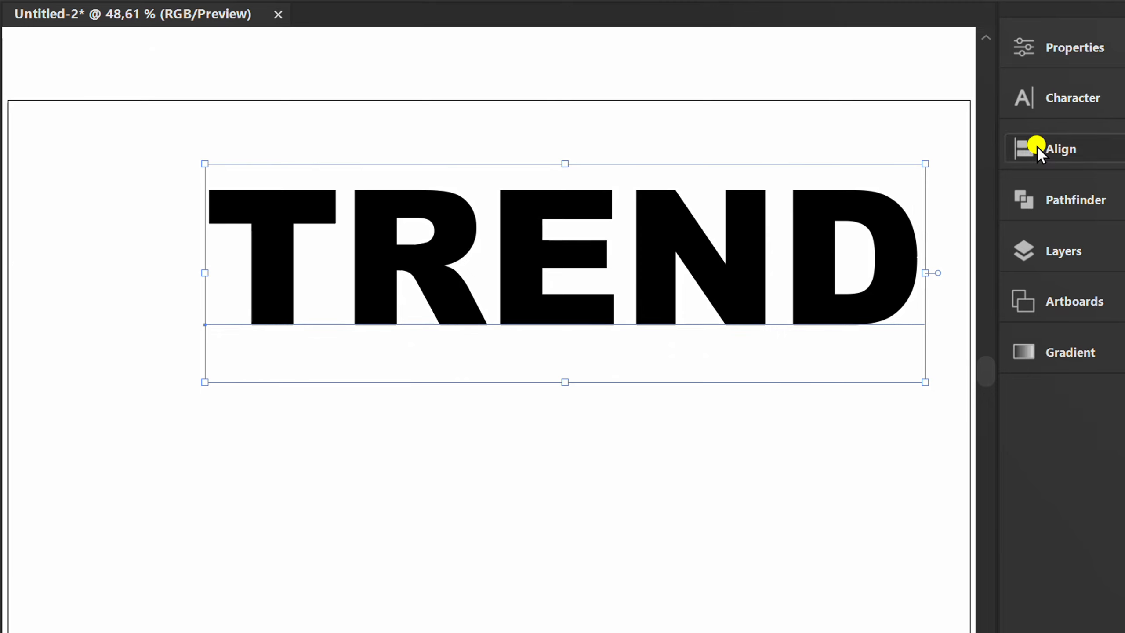
- Center the TREND text horizontally and vertically on the artboard
click(1037, 148)
click(767, 190)
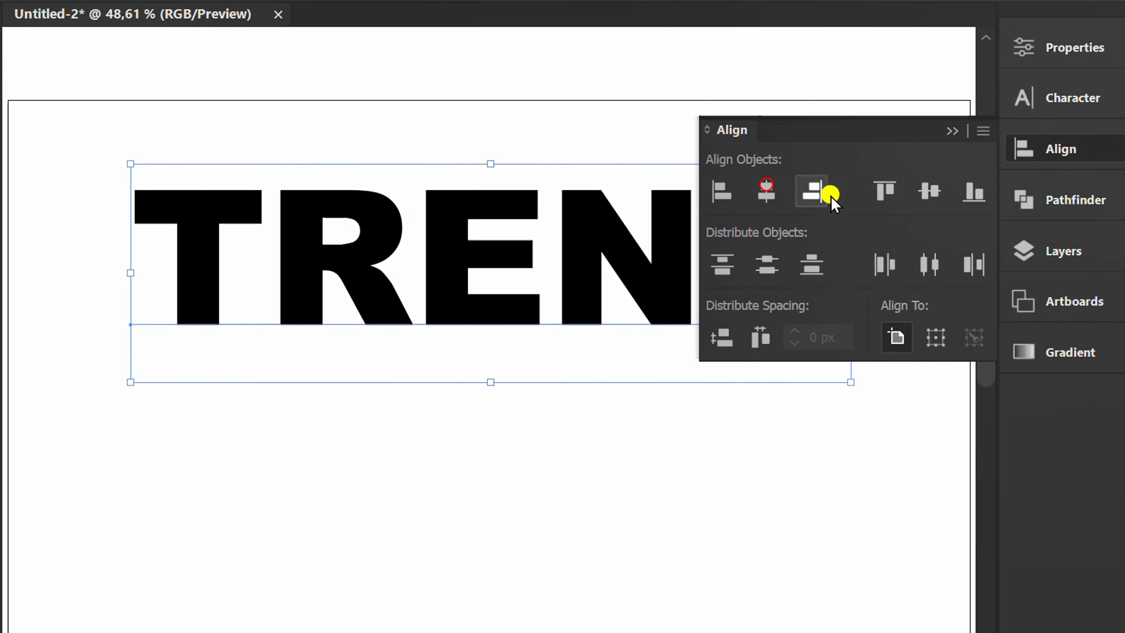
click(924, 190)
click(949, 125)
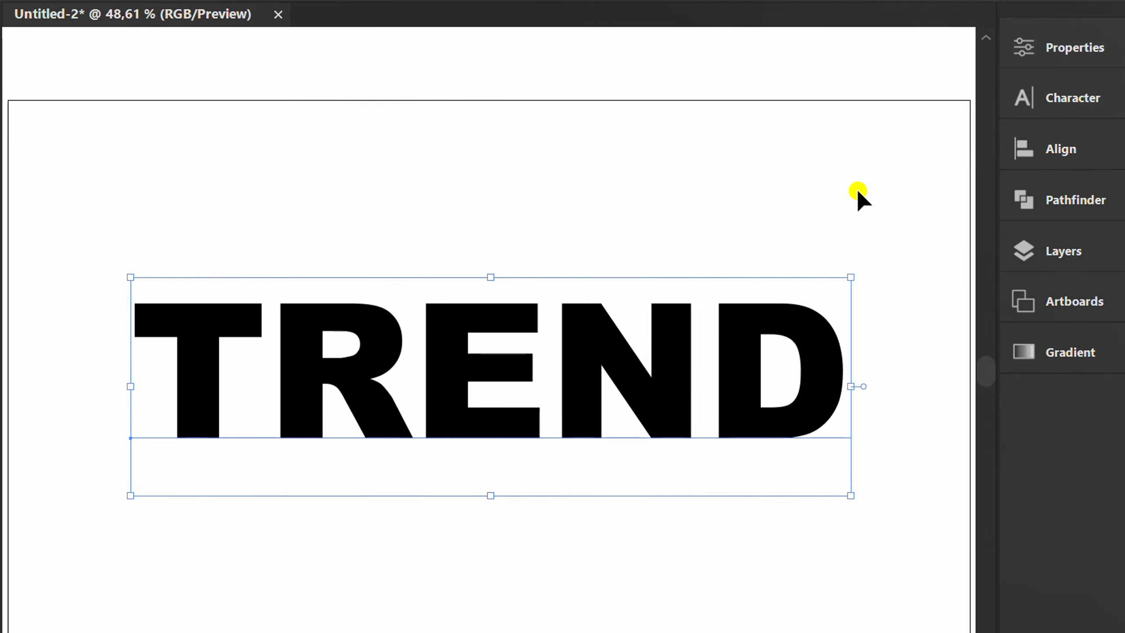
- Check the font family and font style of the TREND text in its character settings
click(1064, 97)
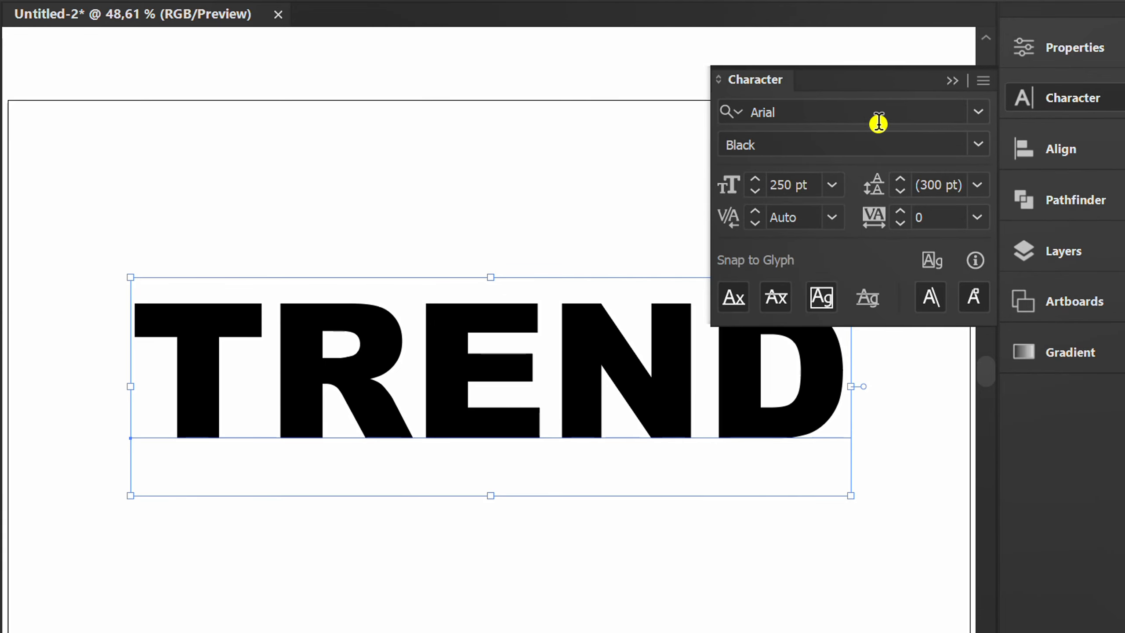
click(867, 111)
click(865, 146)
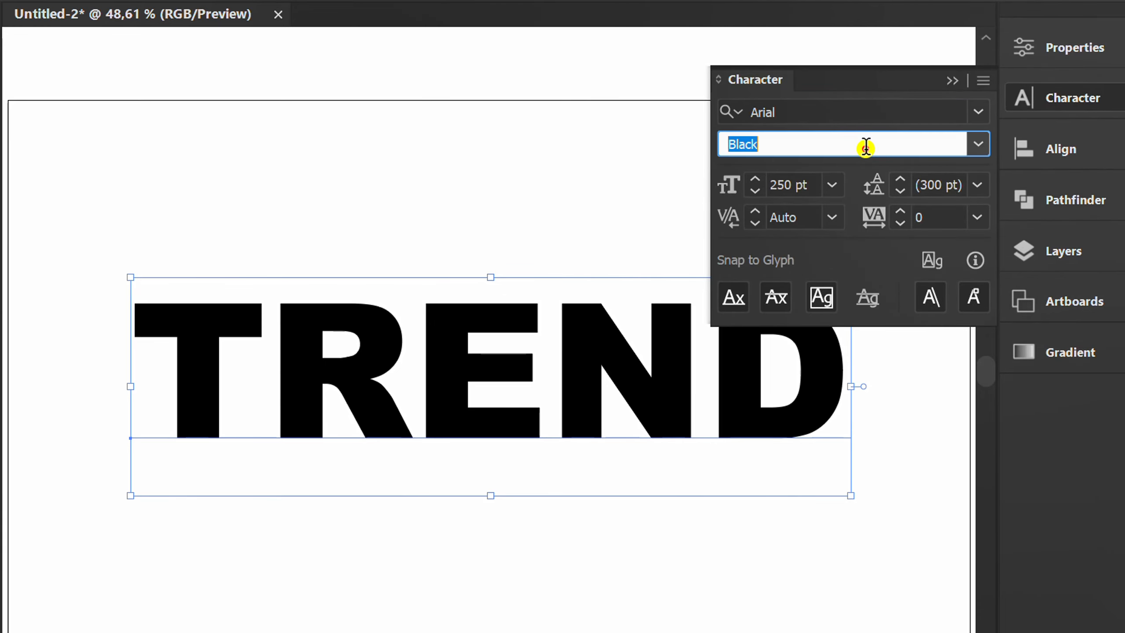
click(951, 82)
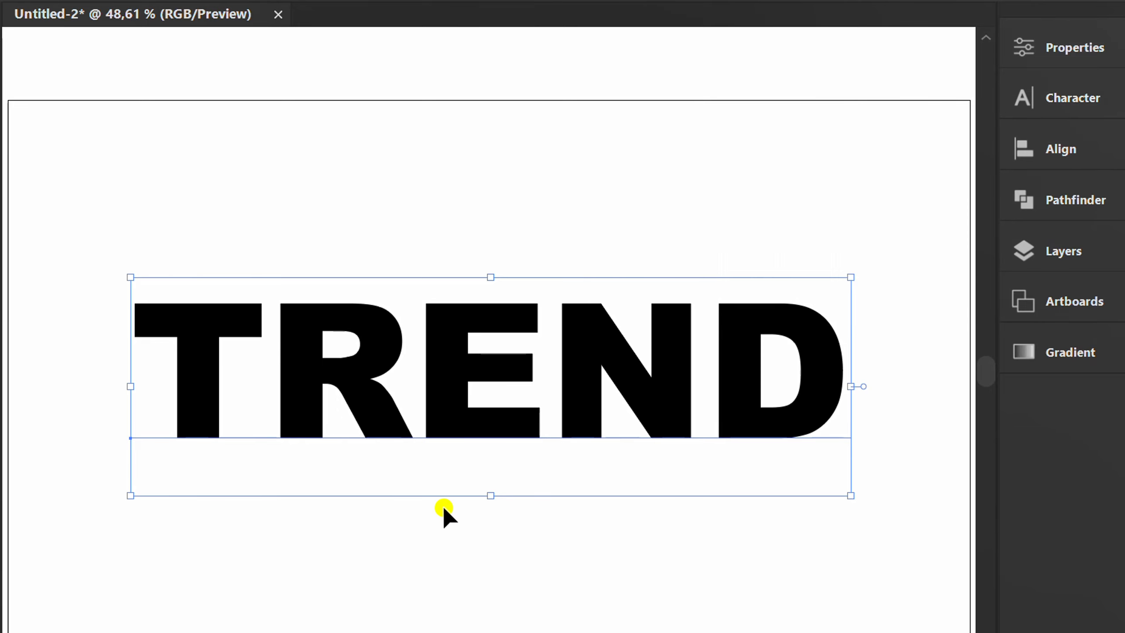
- Stagger the letters of TREND with the Touch Type Tool, raising R and N, lowering E and D, and tightening their spacing
click(31, 146)
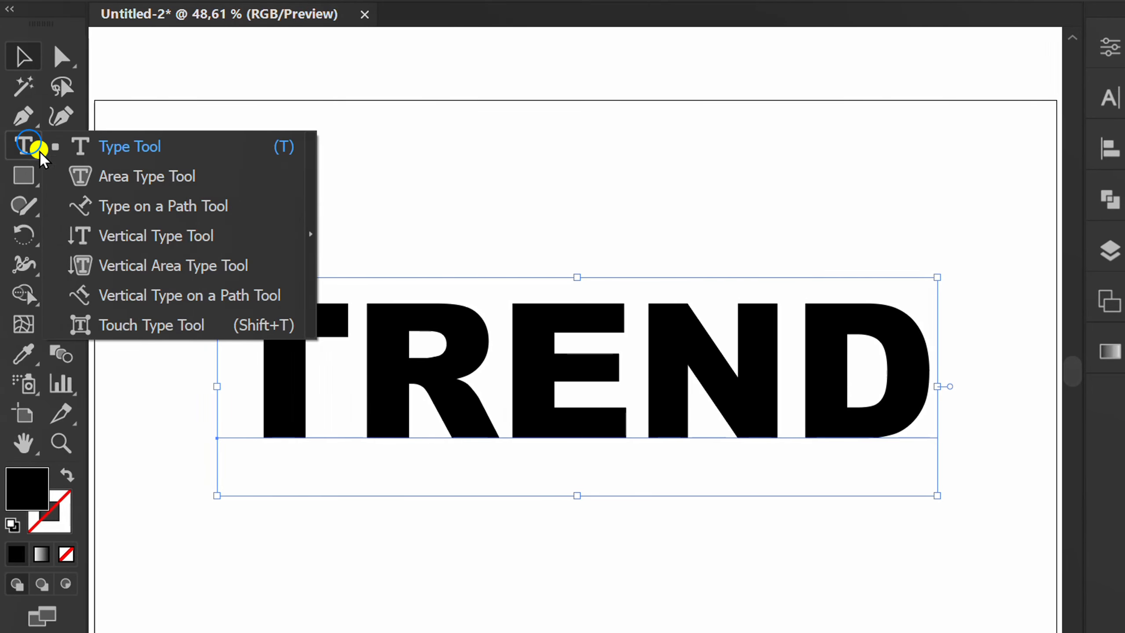
click(140, 327)
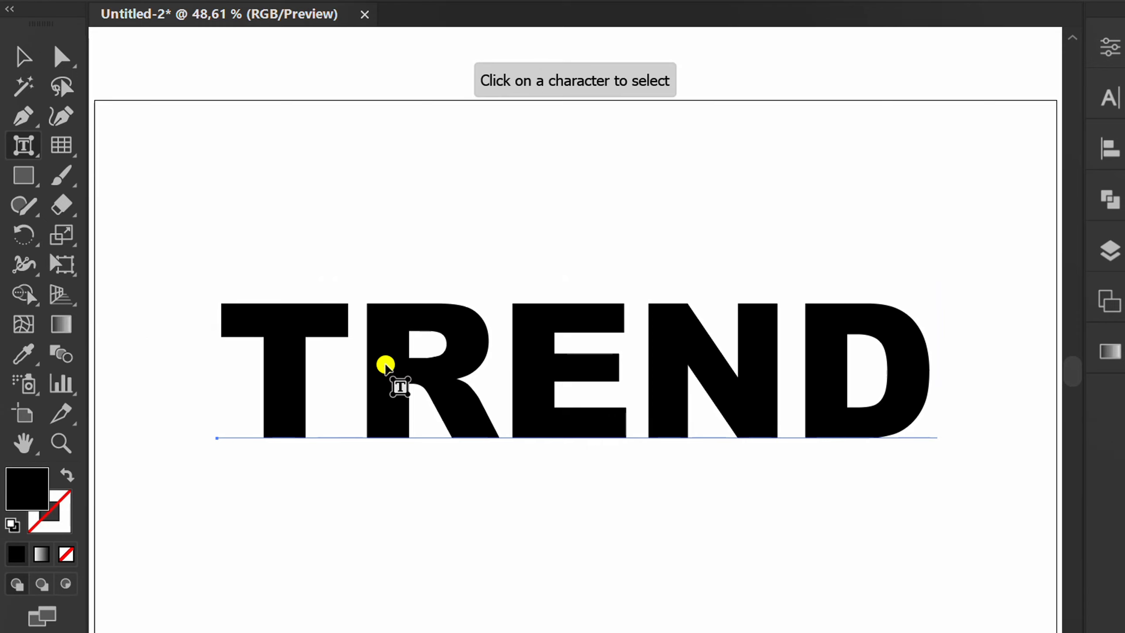
click(383, 365)
drag(383, 364, 372, 330)
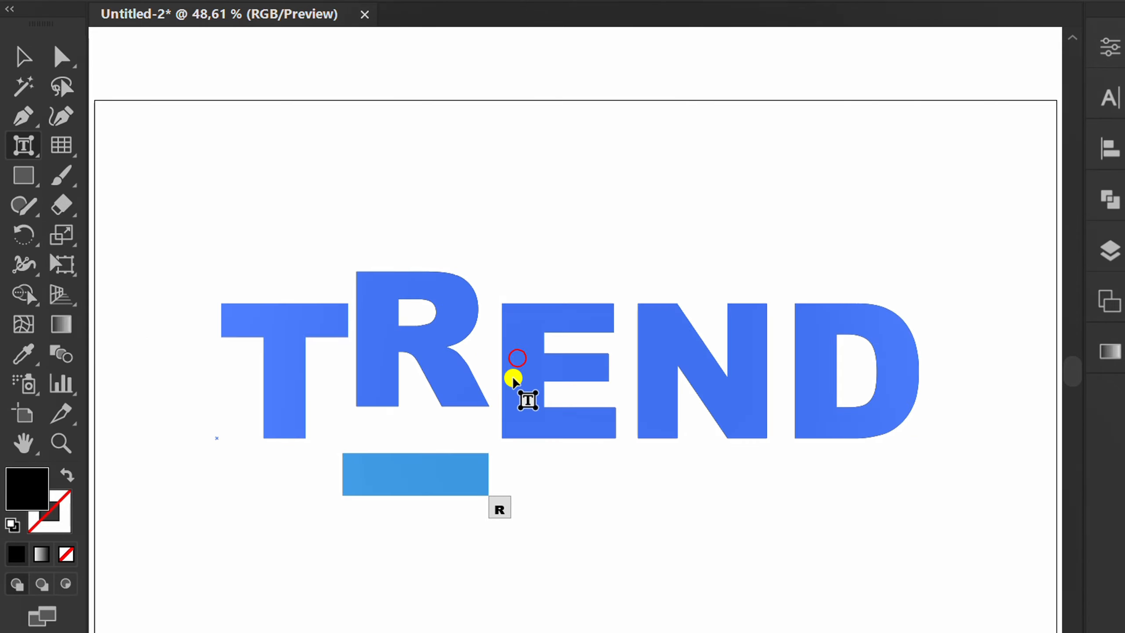
drag(514, 376, 515, 381)
drag(642, 360, 636, 337)
click(786, 374)
drag(786, 375, 766, 387)
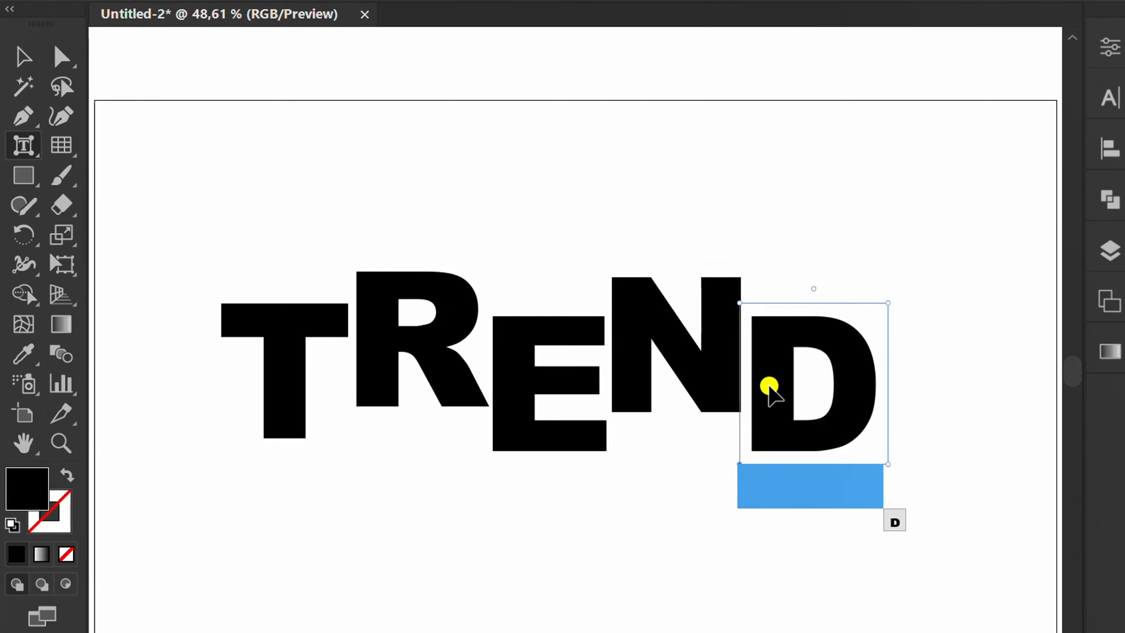
key(v)
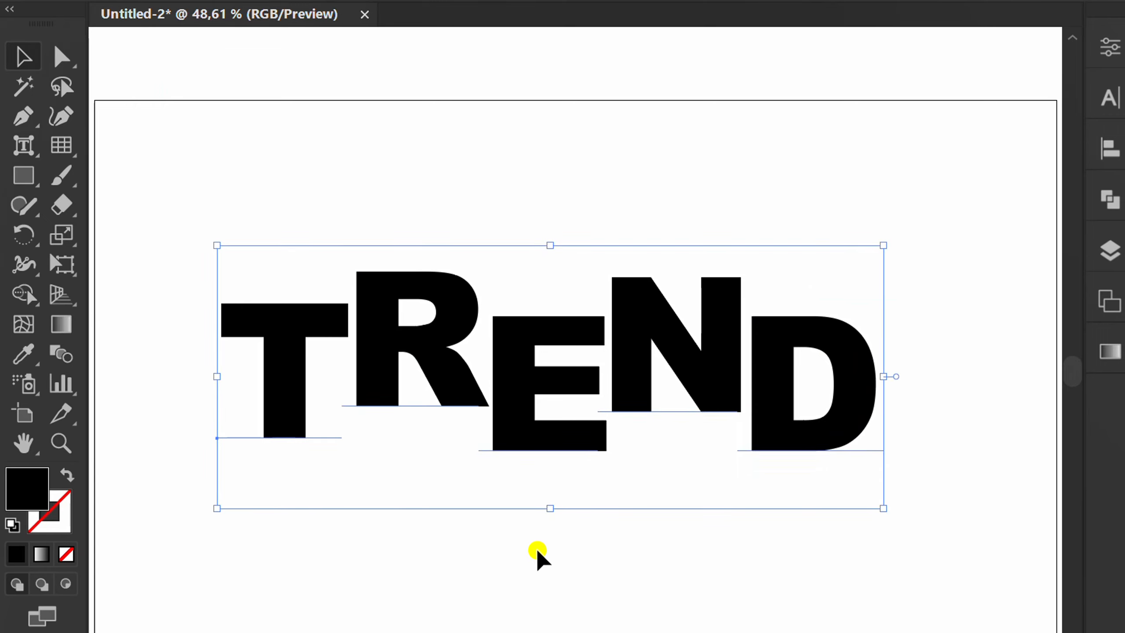
click(536, 530)
- Select the staggered TREND text and give it a white fill
drag(692, 201, 552, 354)
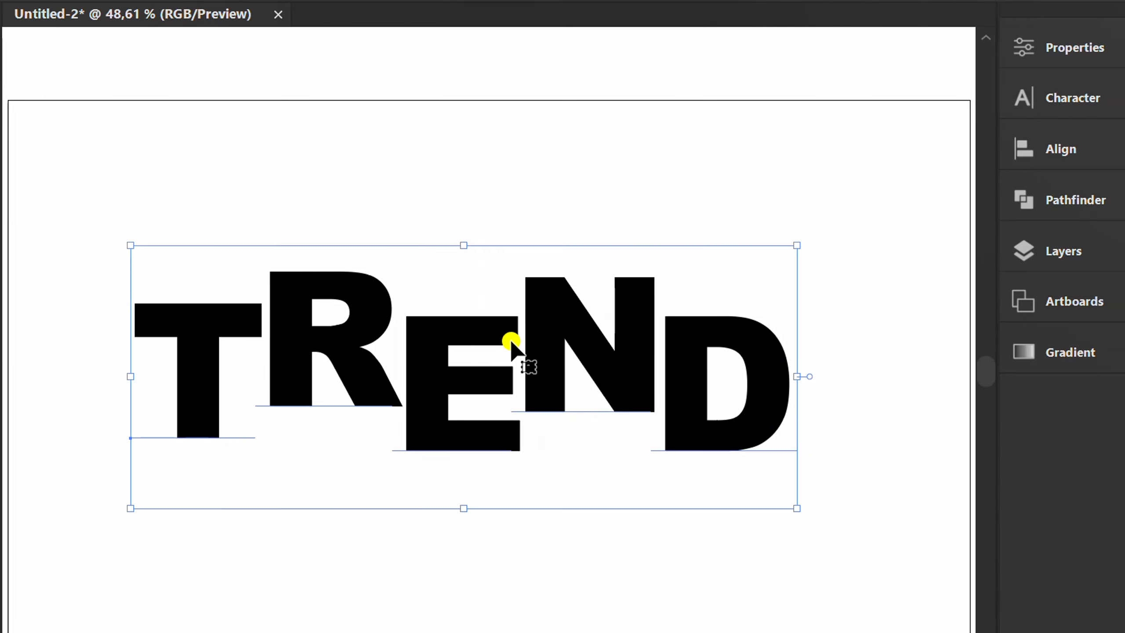
click(1049, 44)
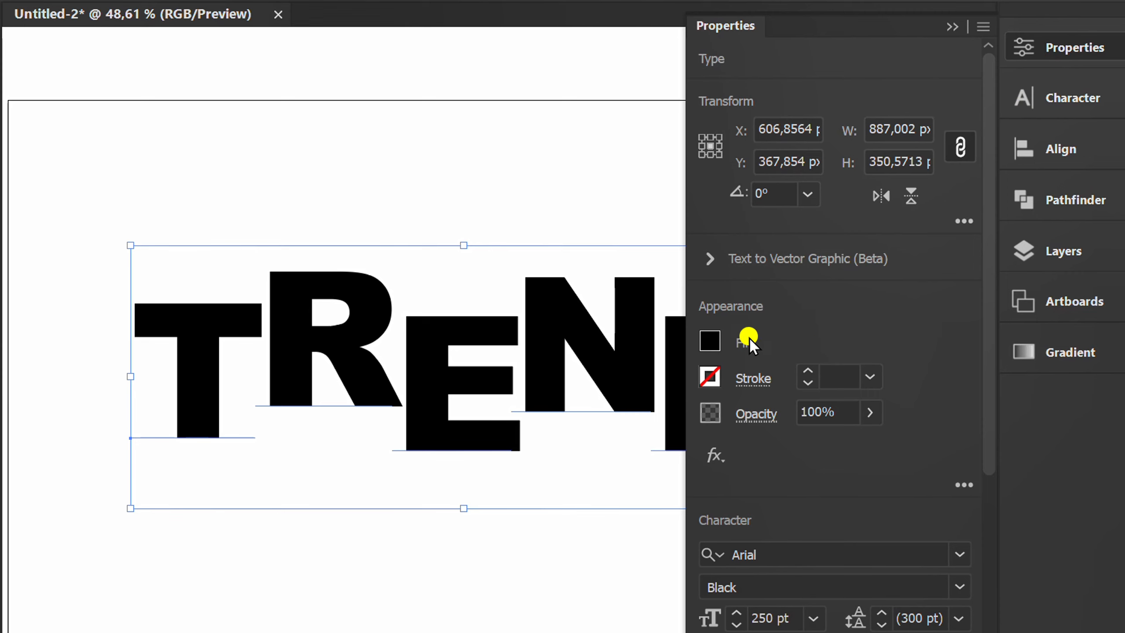
click(709, 339)
click(555, 388)
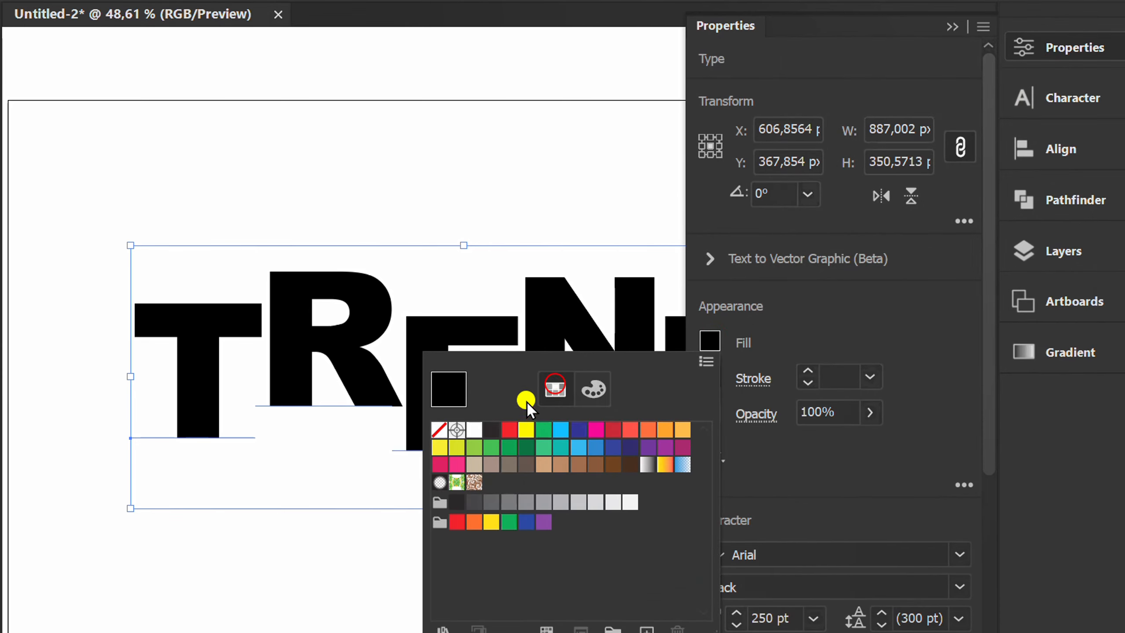
click(473, 428)
click(812, 318)
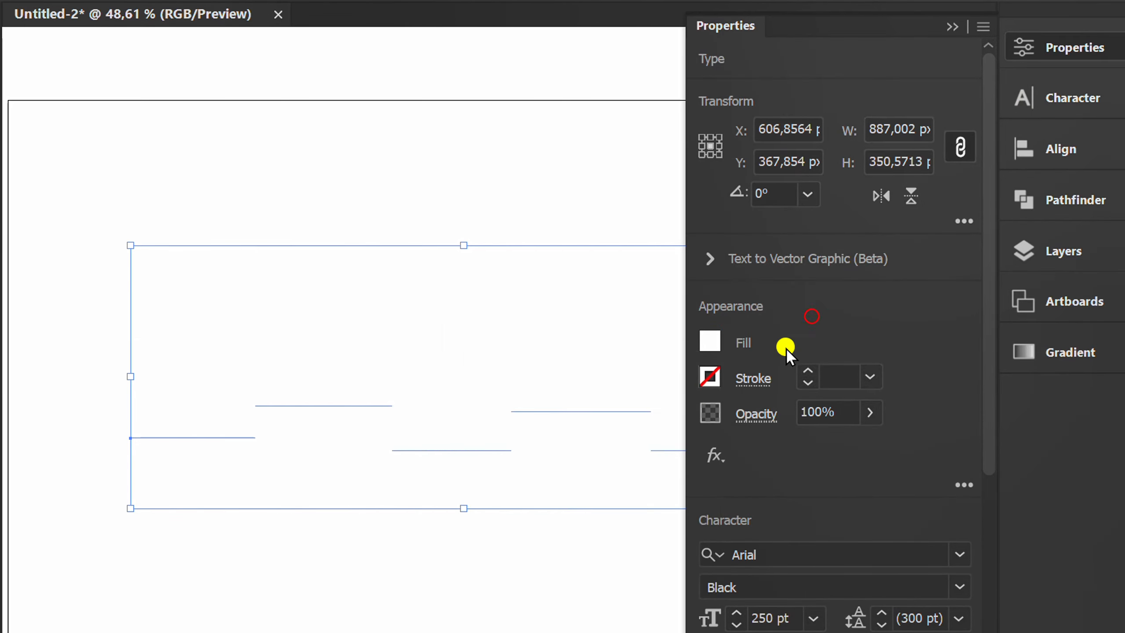
- Give the TREND text a dark green stroke with a weight of 1,5 pt
click(710, 375)
click(527, 484)
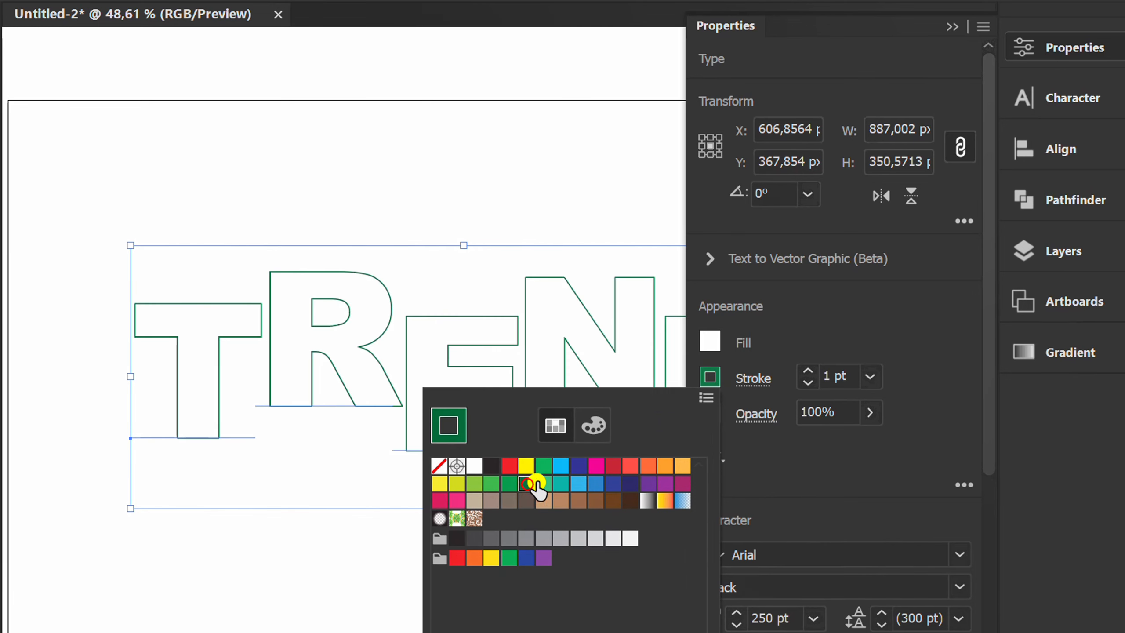
click(817, 312)
click(847, 376)
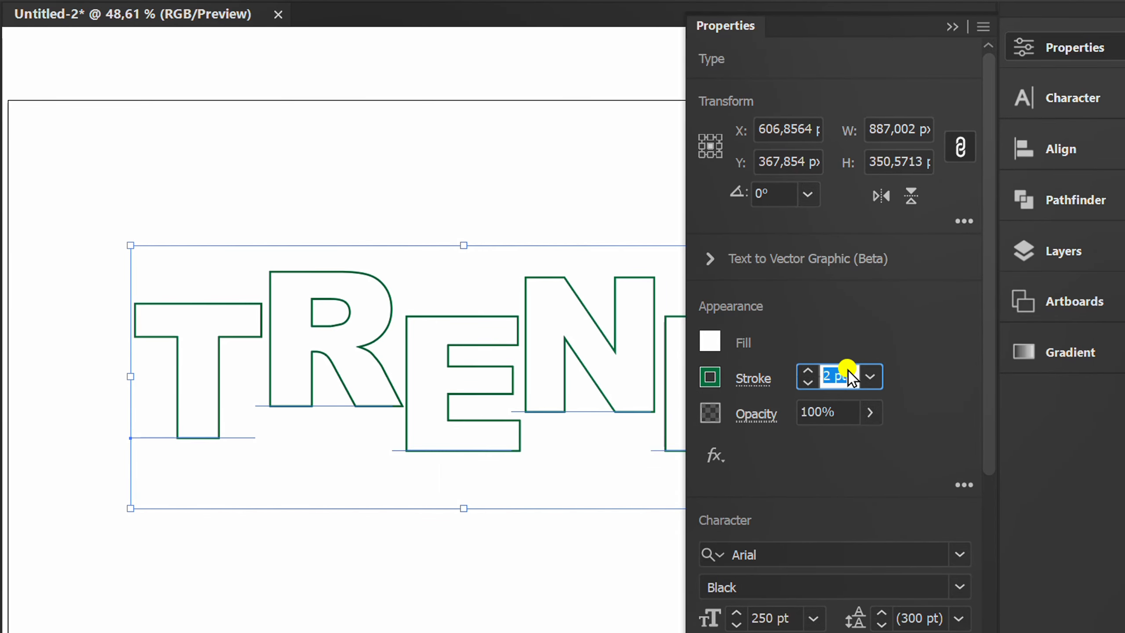
text(1,5)
key(Return)
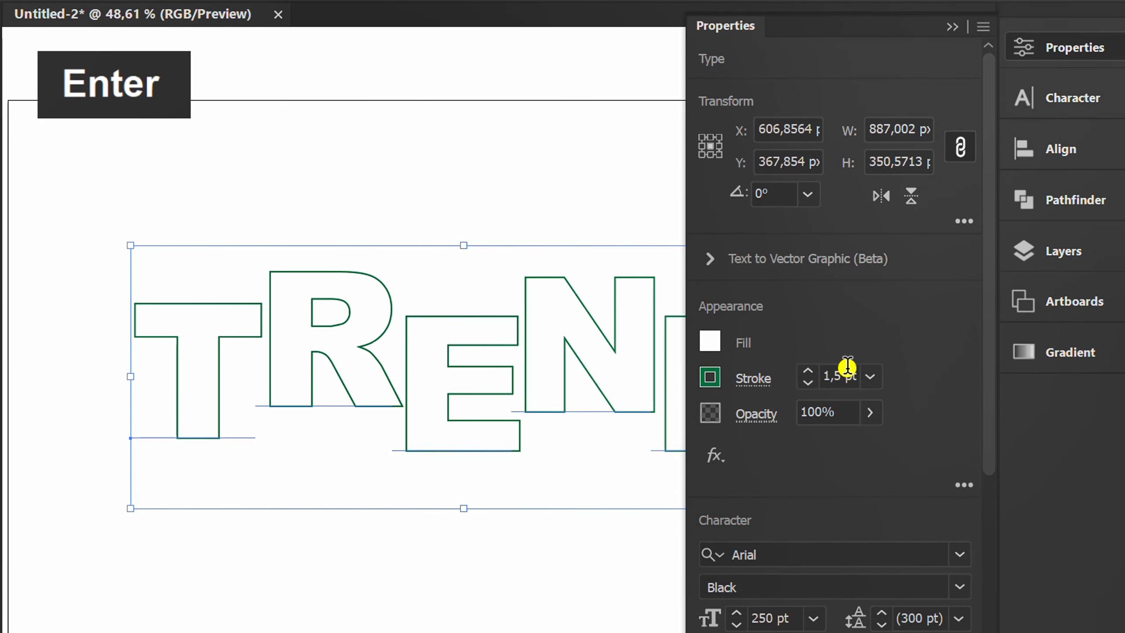
click(952, 27)
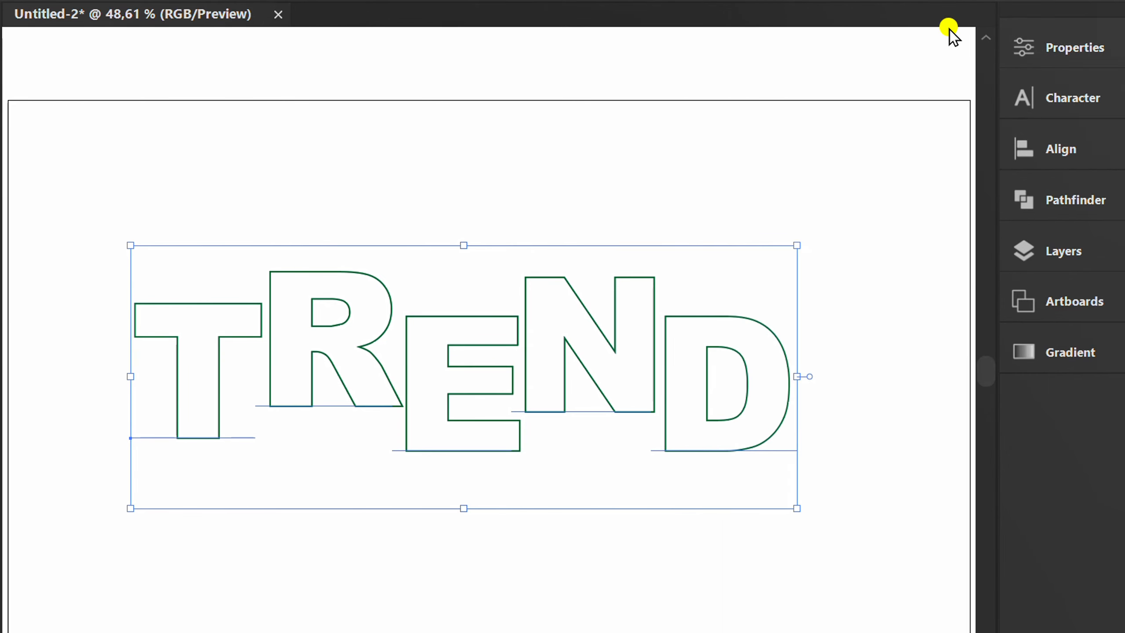
- Create a moved copy of the TREND text, offset -50 px horizontally and -50 px vertically
right_click(337, 257)
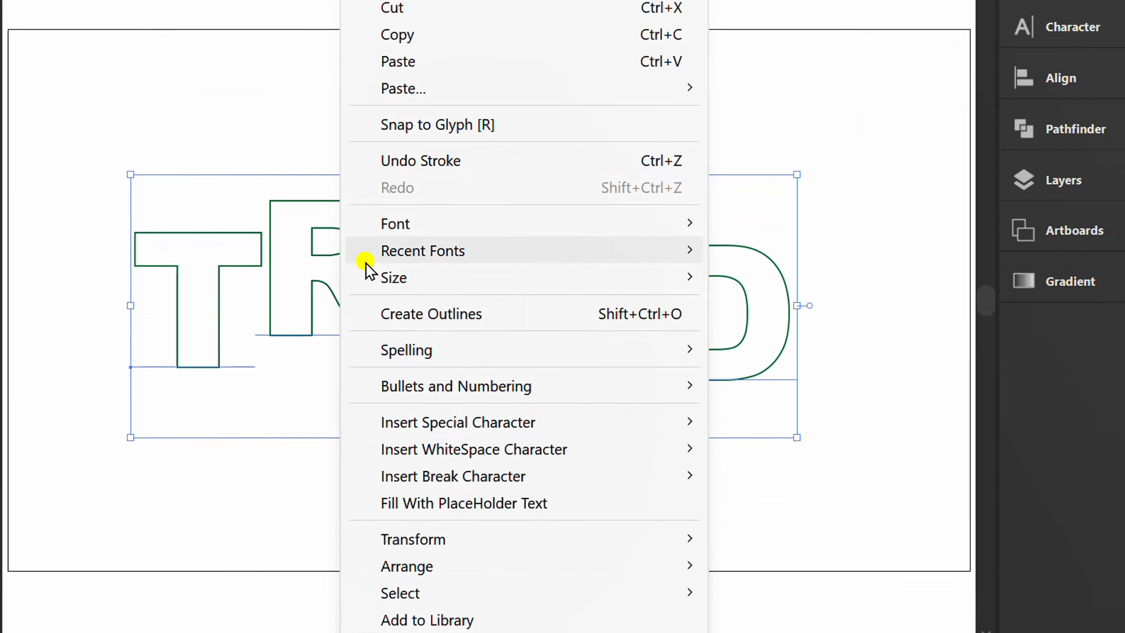
mouse_move(612, 539)
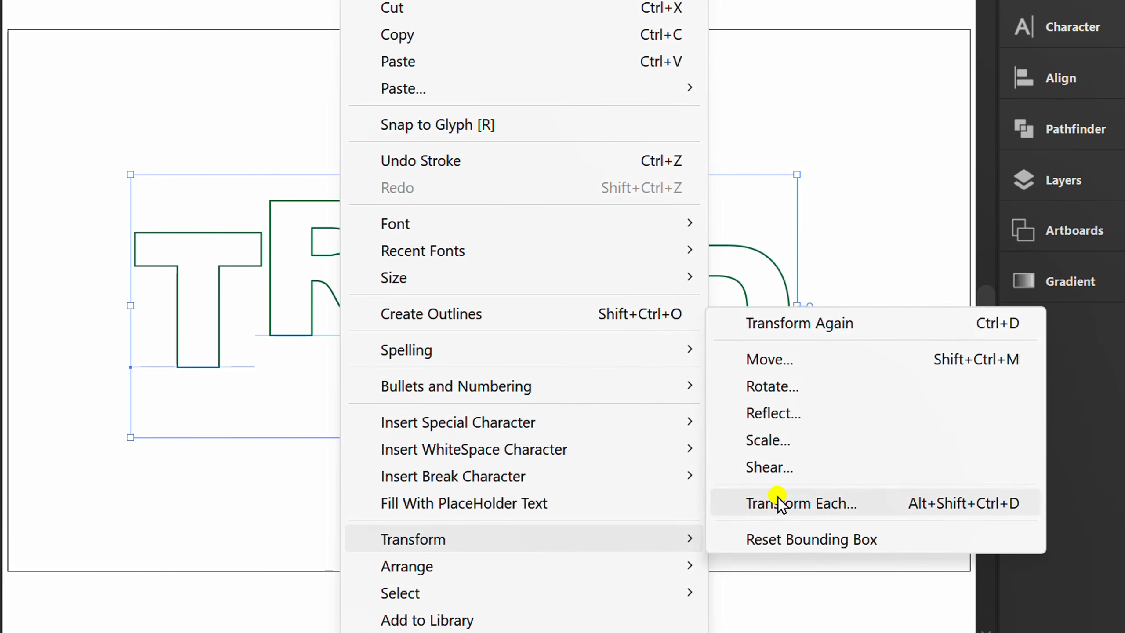
click(807, 360)
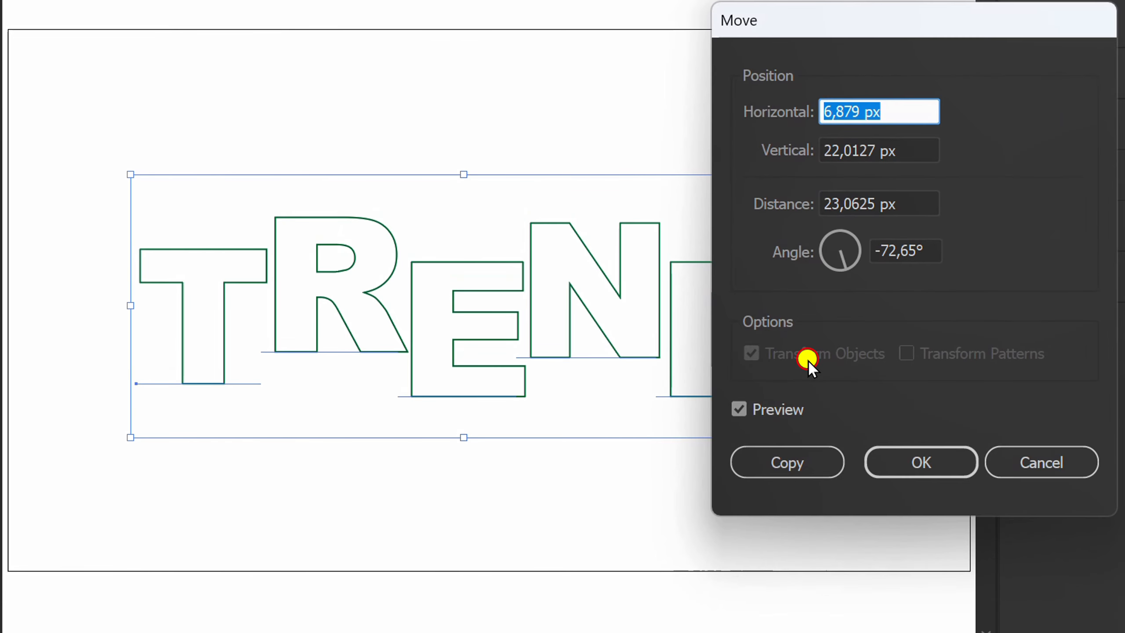
text(-50)
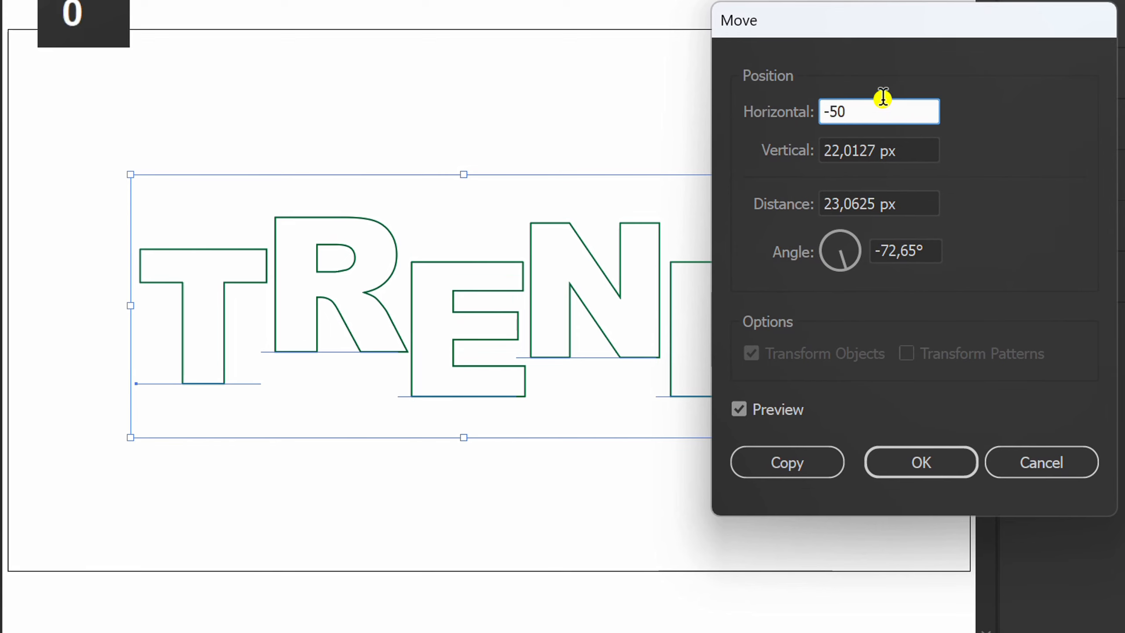
click(904, 142)
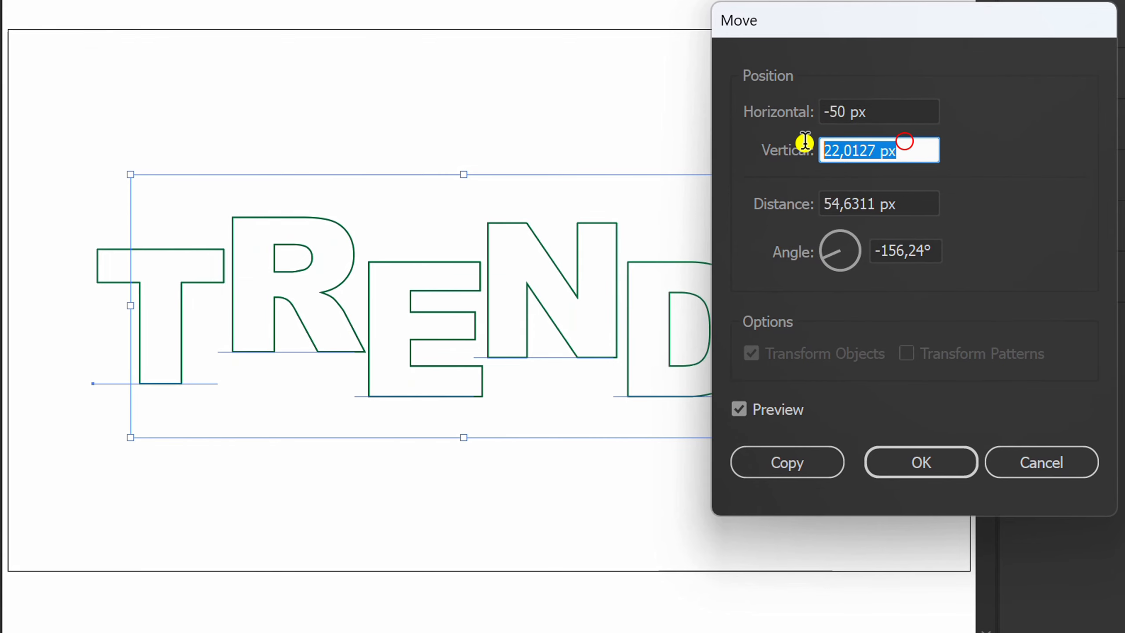
text(-50)
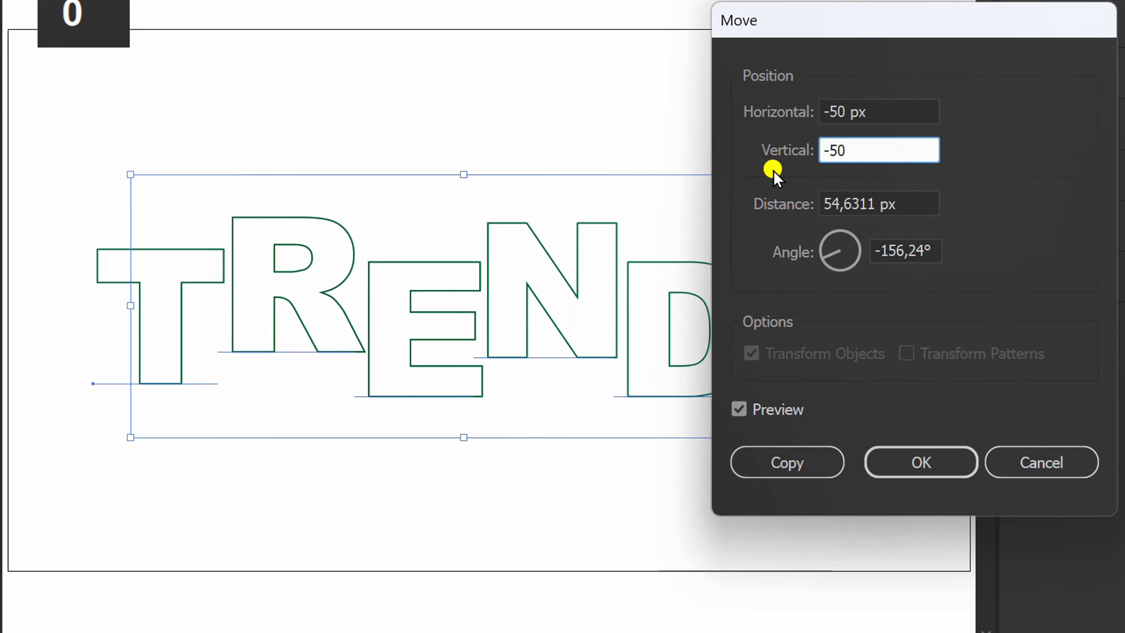
click(736, 410)
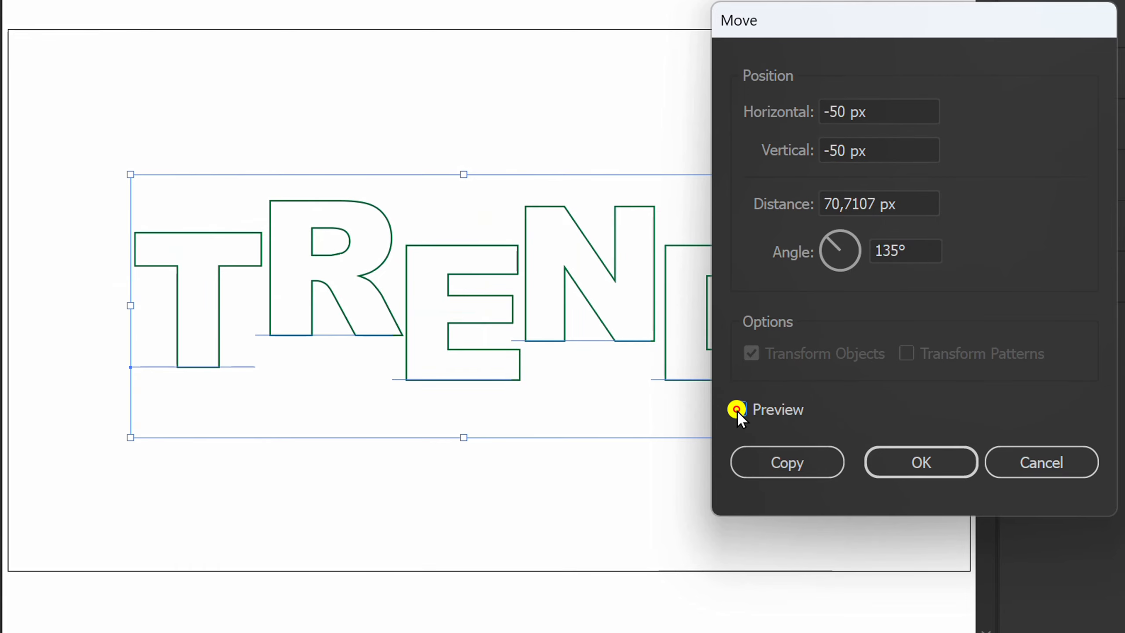
click(736, 410)
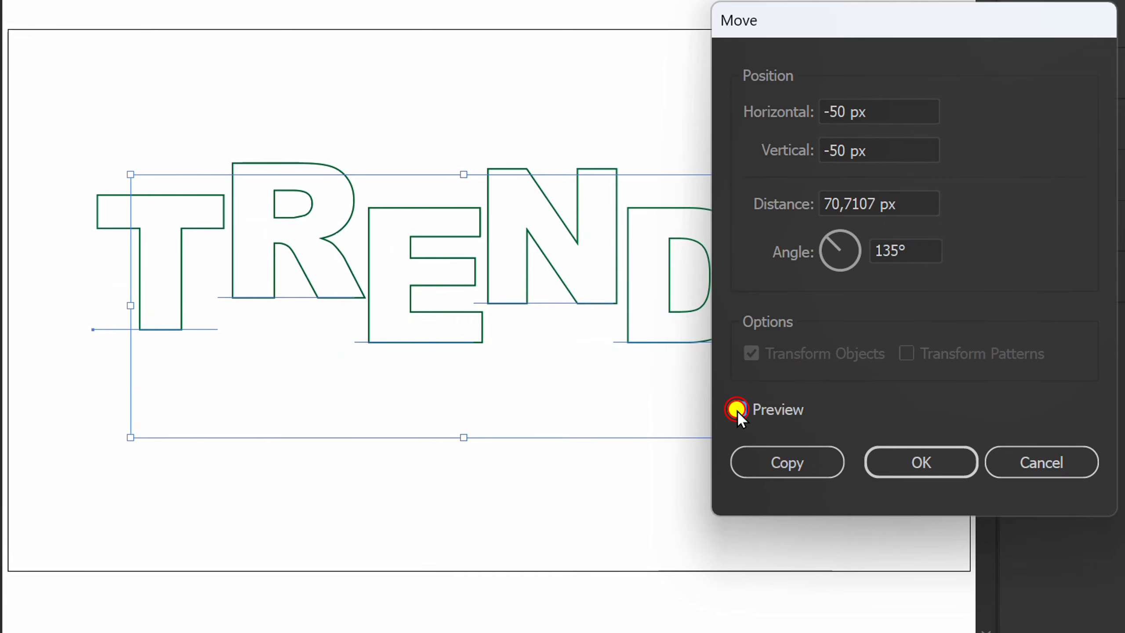
click(808, 465)
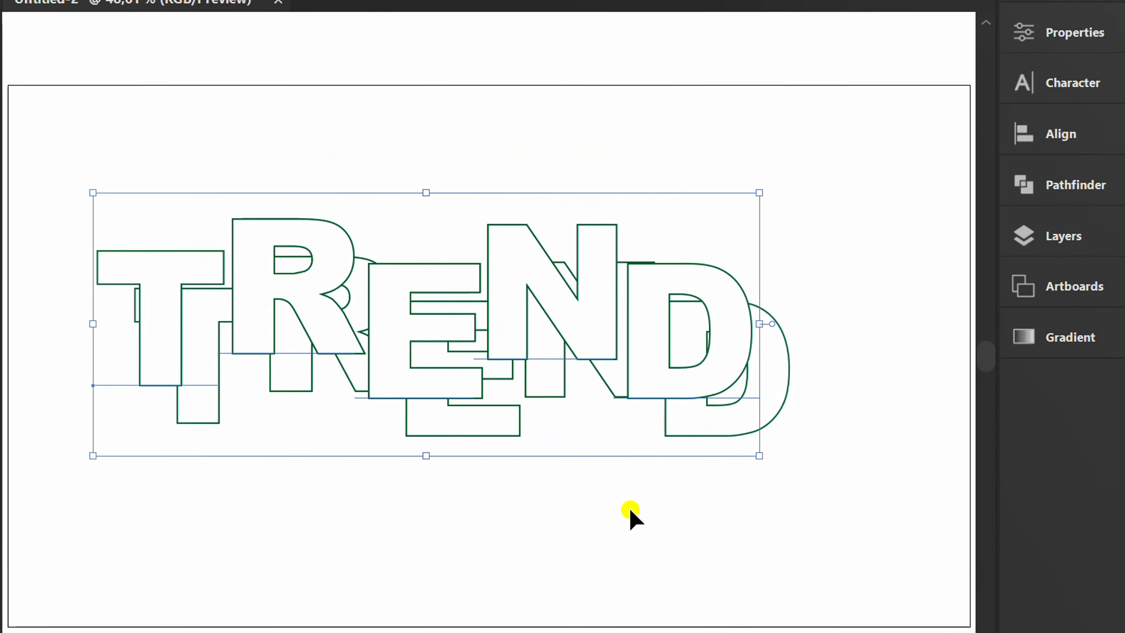
click(629, 451)
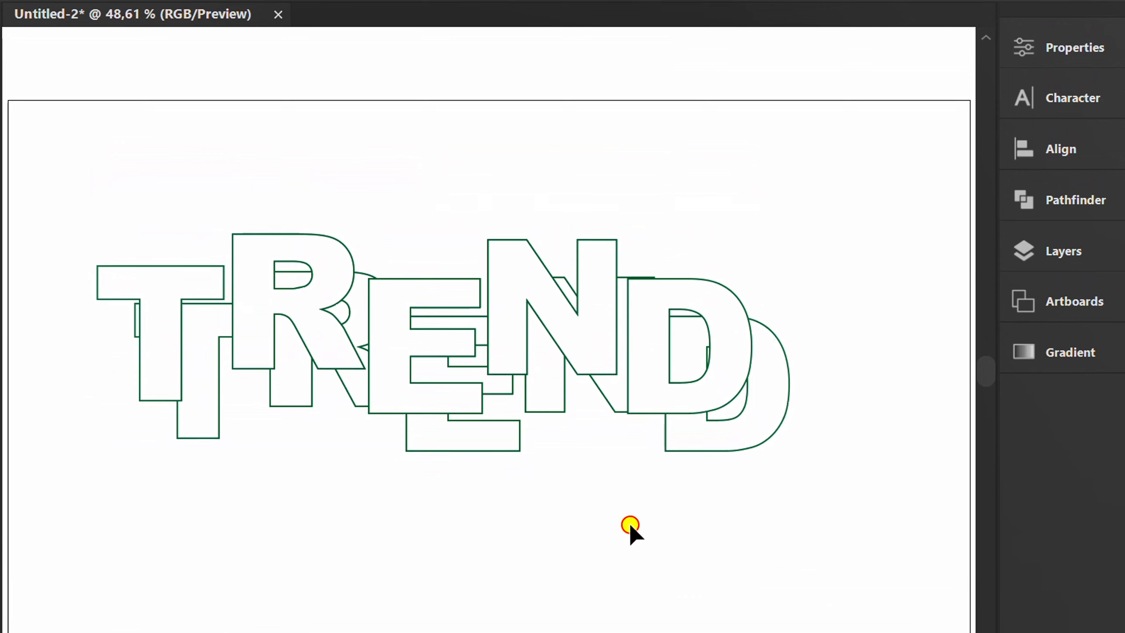
- Copy the front TREND text to the clipboard and blend the front and back texts together
click(233, 235)
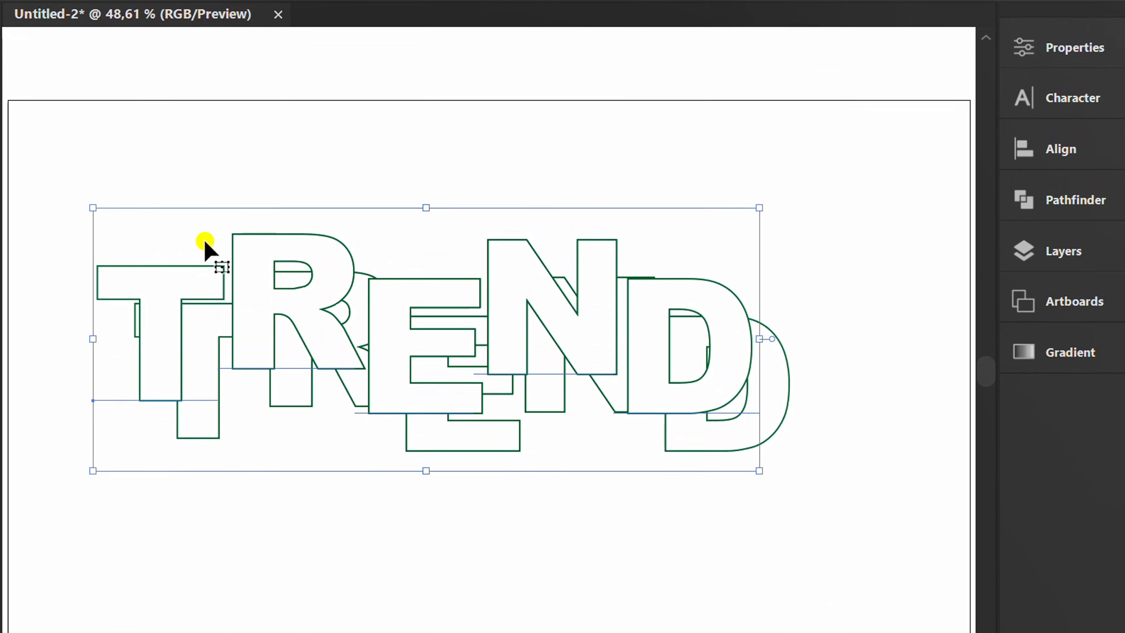
key(ctrl+c)
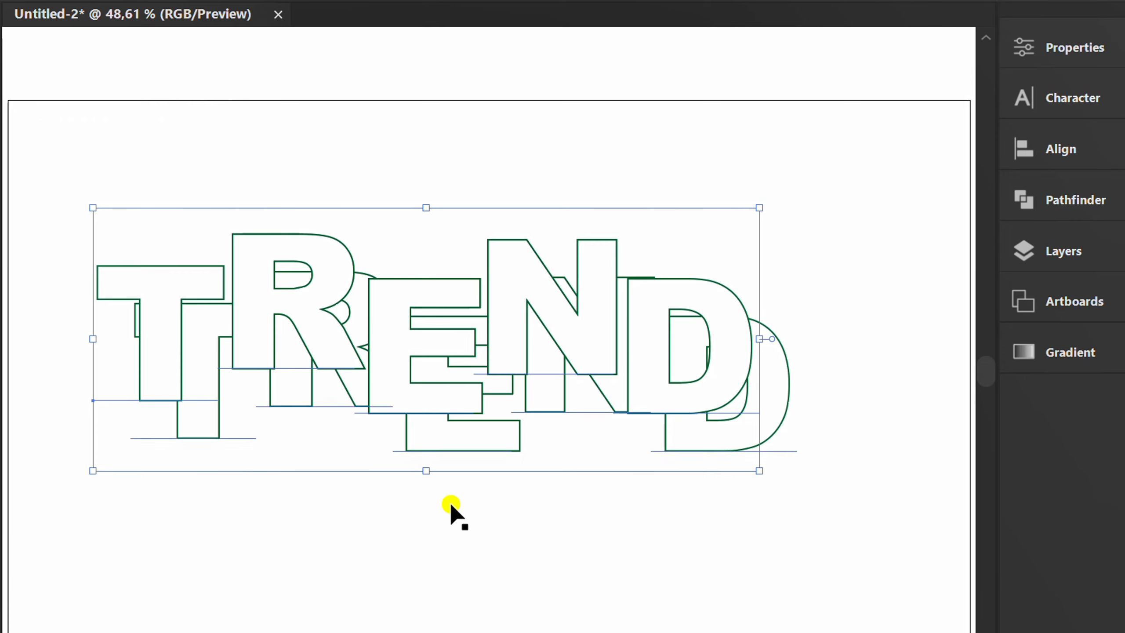
click(520, 549)
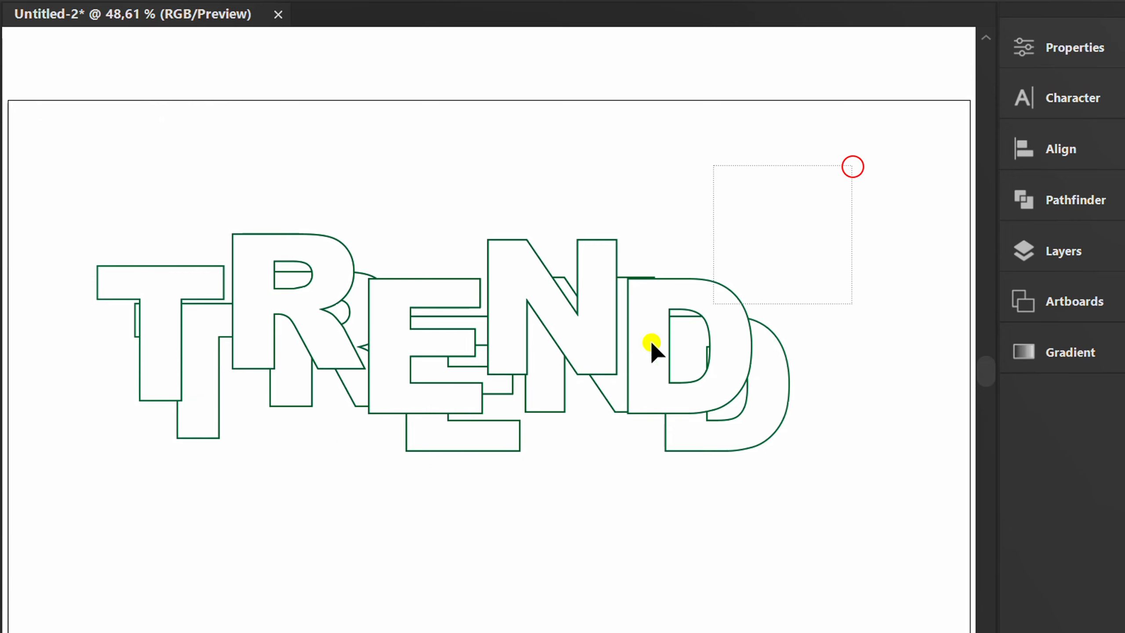
drag(651, 345, 217, 473)
key(ctrl+alt+b)
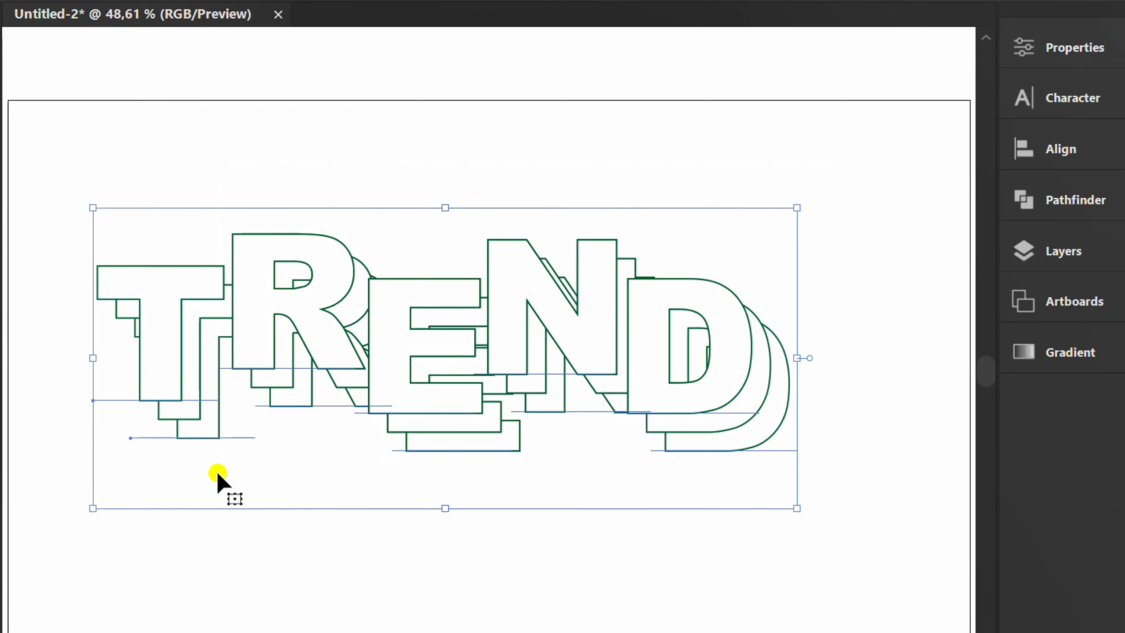
- Set the TREND blend's spacing to Specified Steps with 5 steps and deselect it
click(1036, 60)
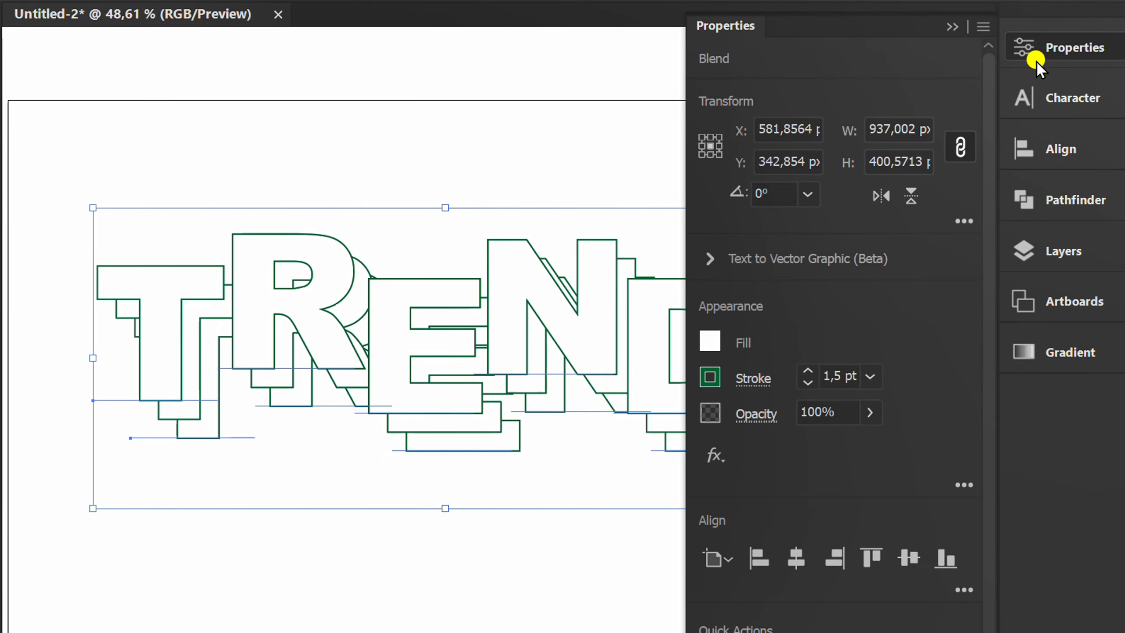
drag(988, 347, 988, 472)
click(810, 596)
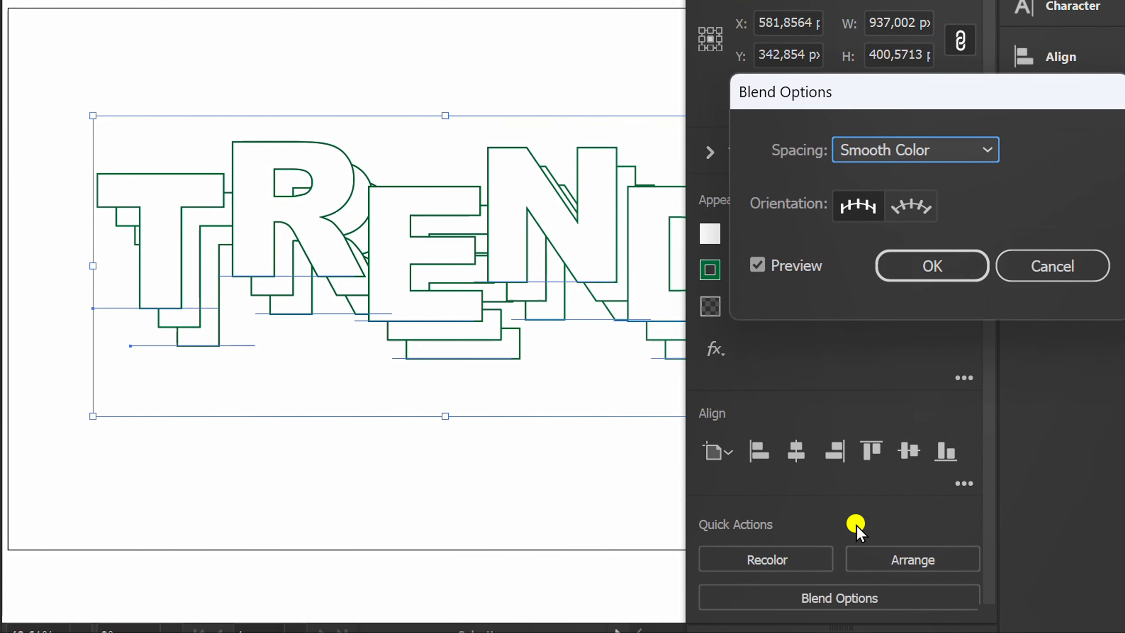
drag(924, 91, 738, 130)
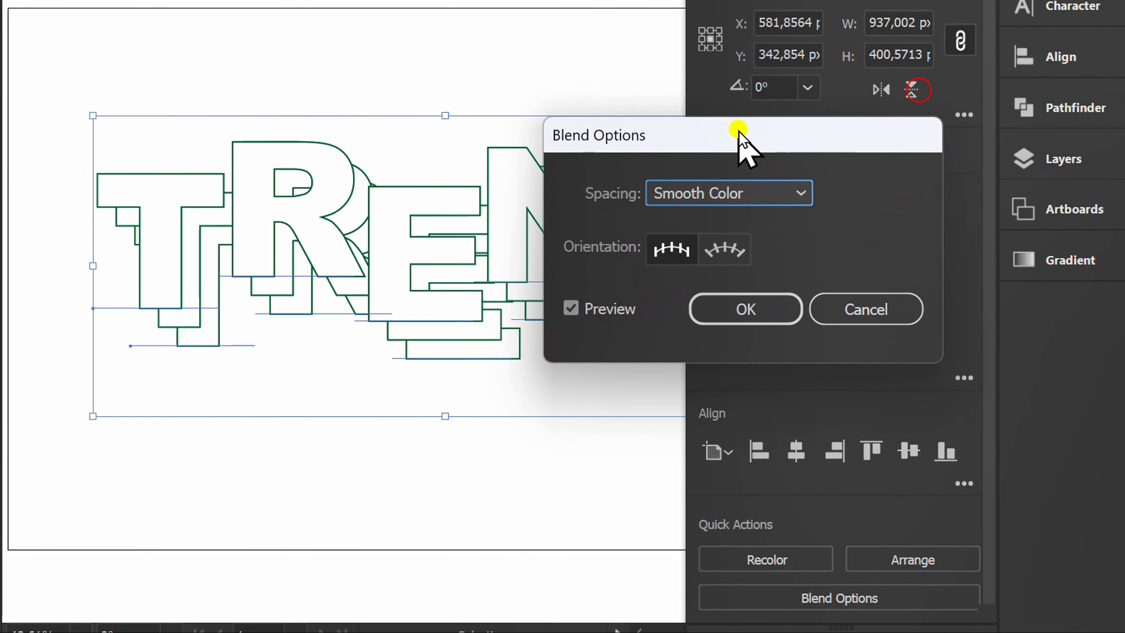
click(762, 197)
click(737, 249)
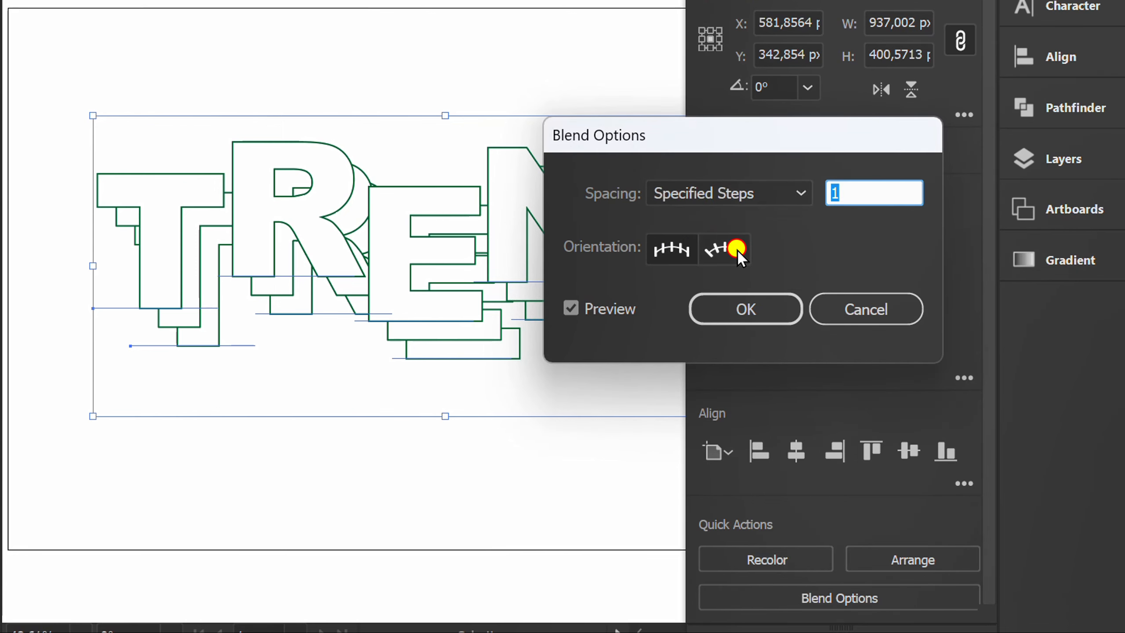
scroll(881, 193, up, 3)
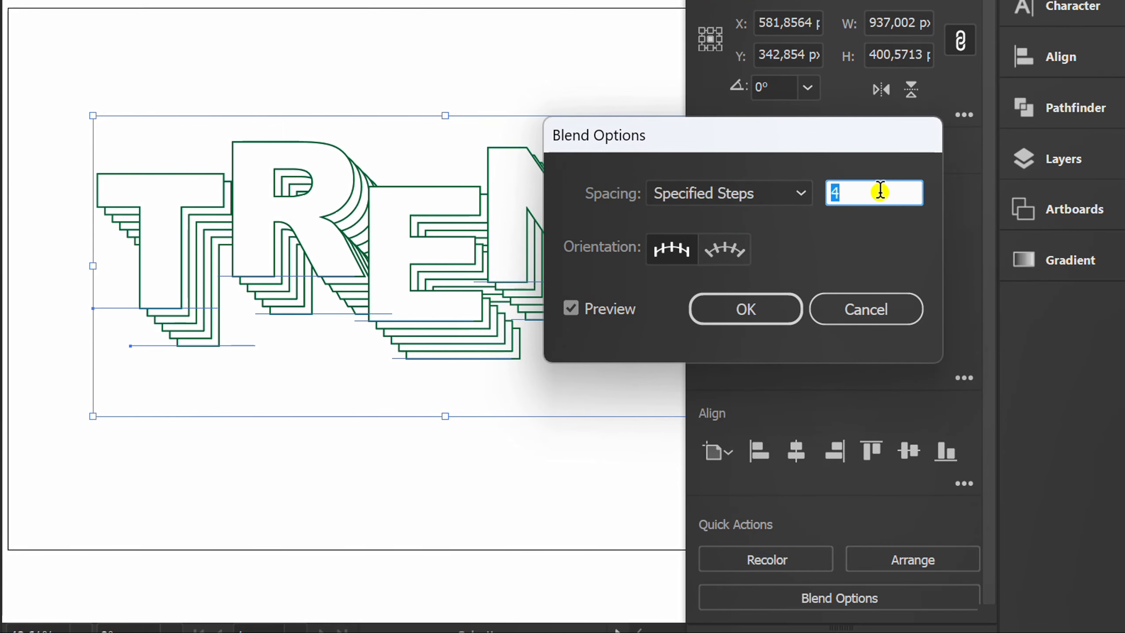
scroll(880, 192, up, 1)
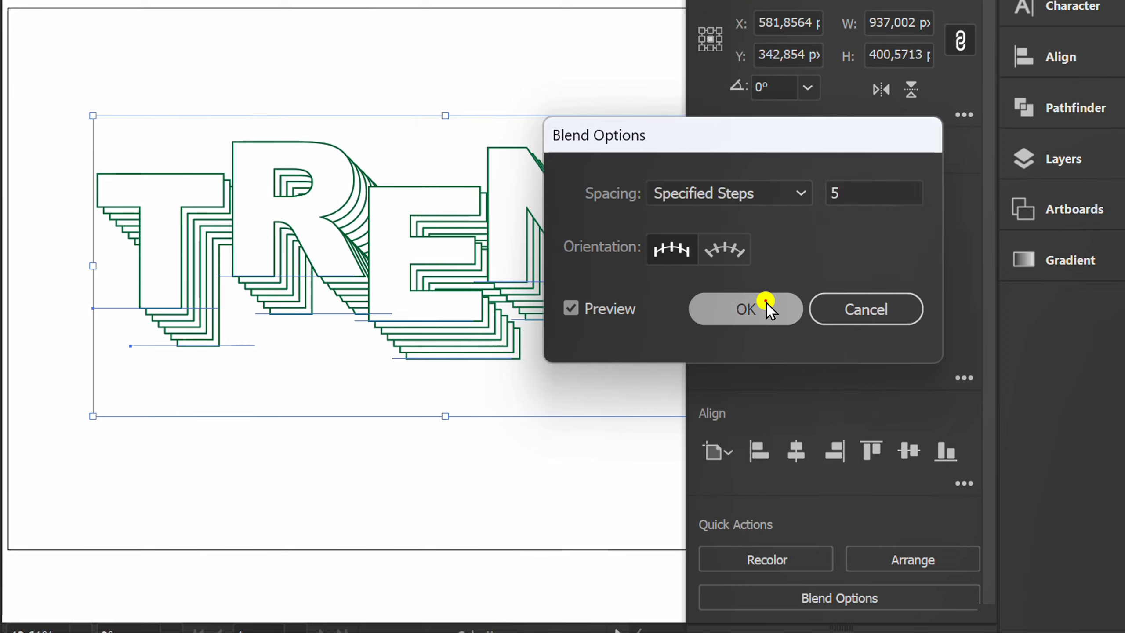
click(766, 304)
click(951, 25)
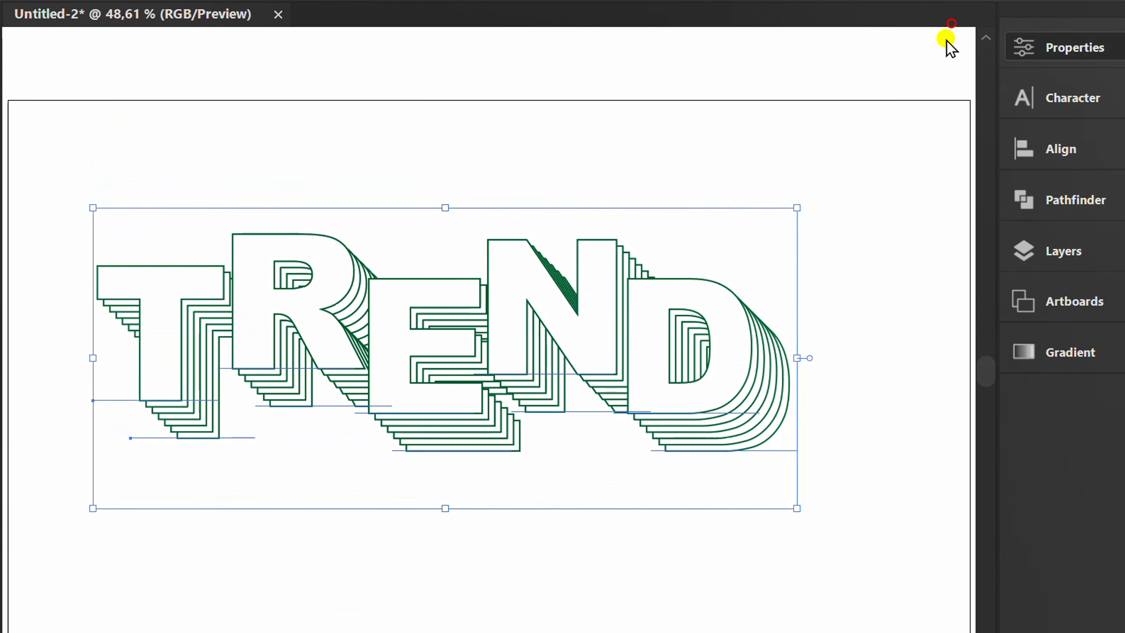
click(396, 557)
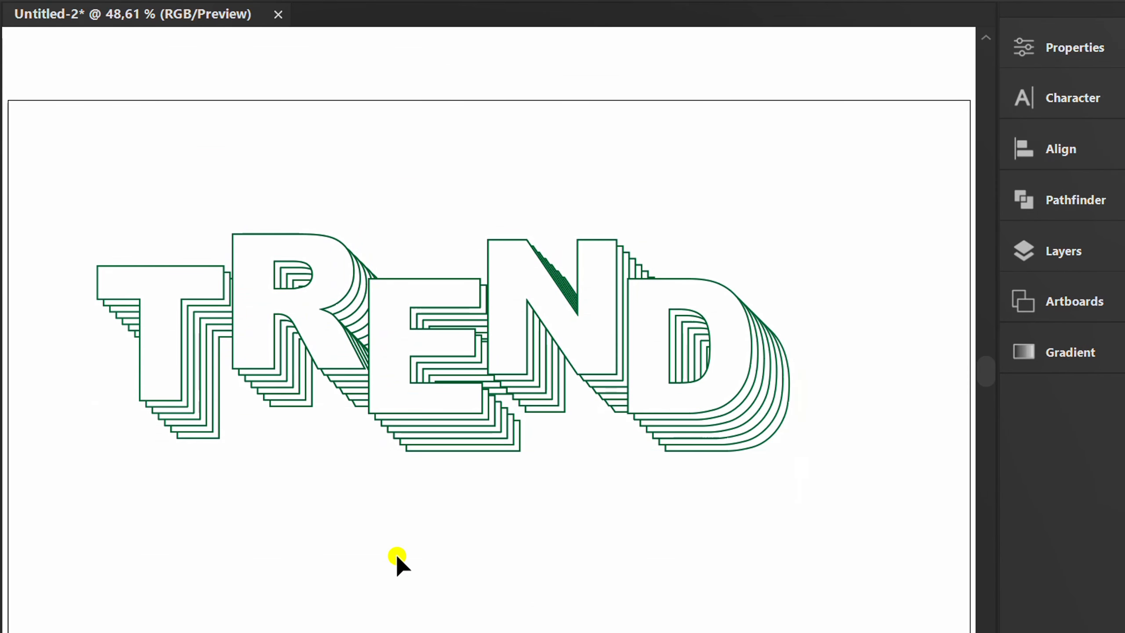
- Paste the copied TREND text in place in front of the blend and give it a dark green fill
key(ctrl+f)
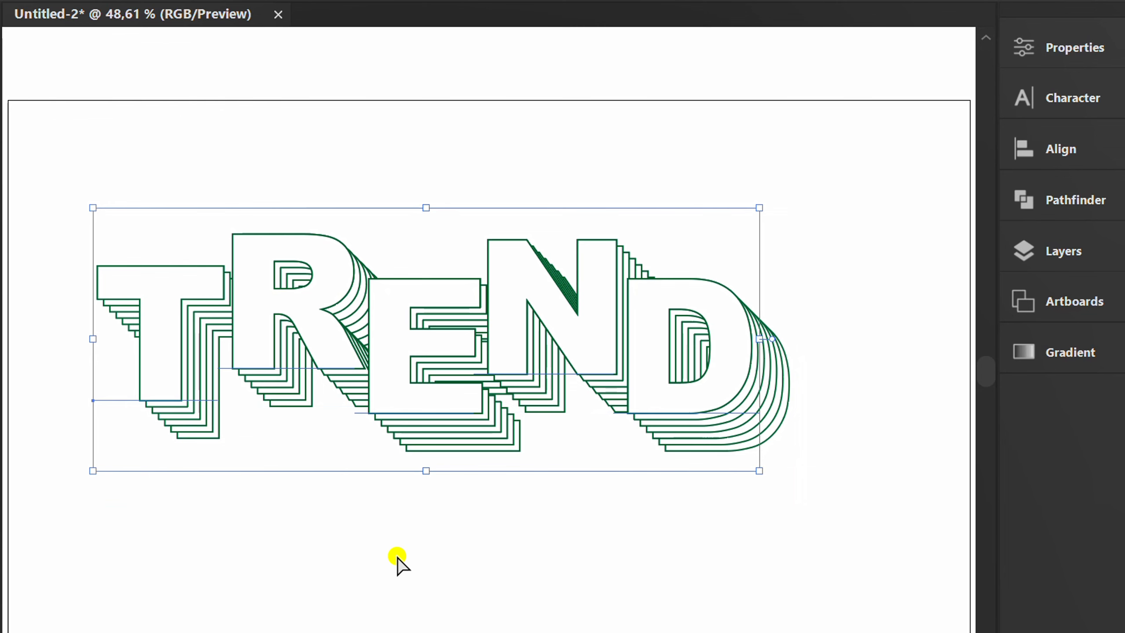
click(1072, 43)
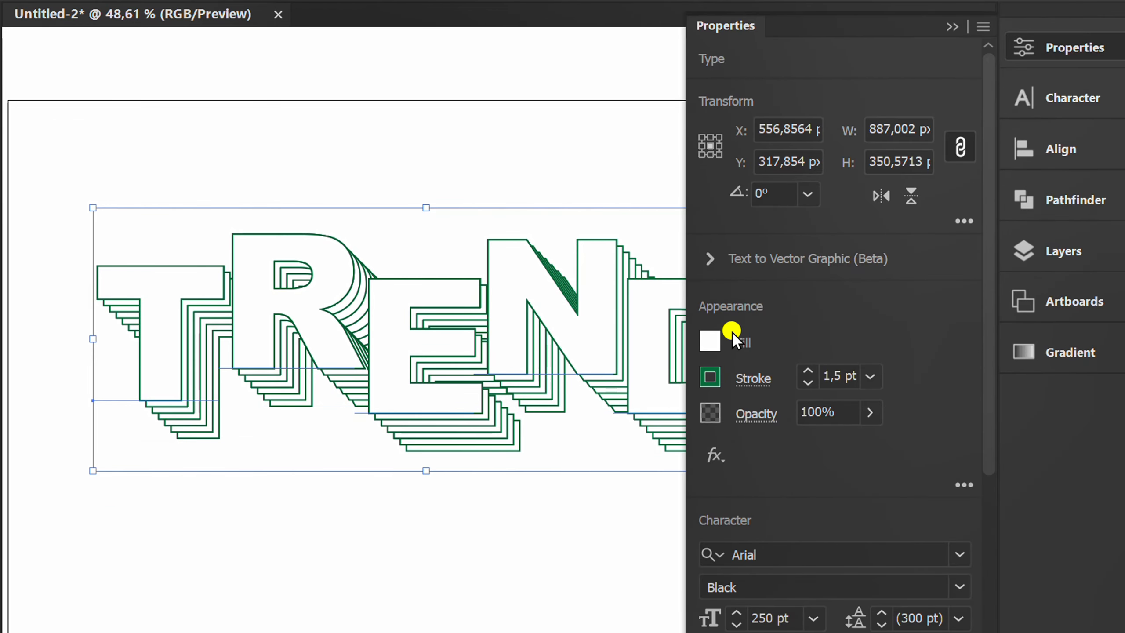
click(711, 340)
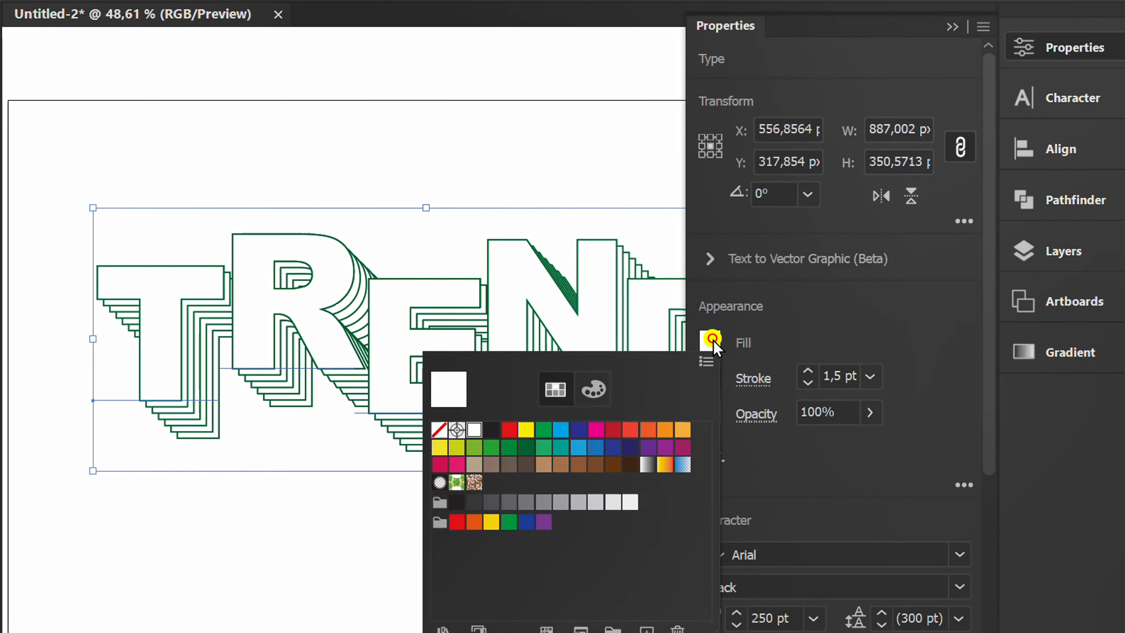
click(526, 449)
click(869, 309)
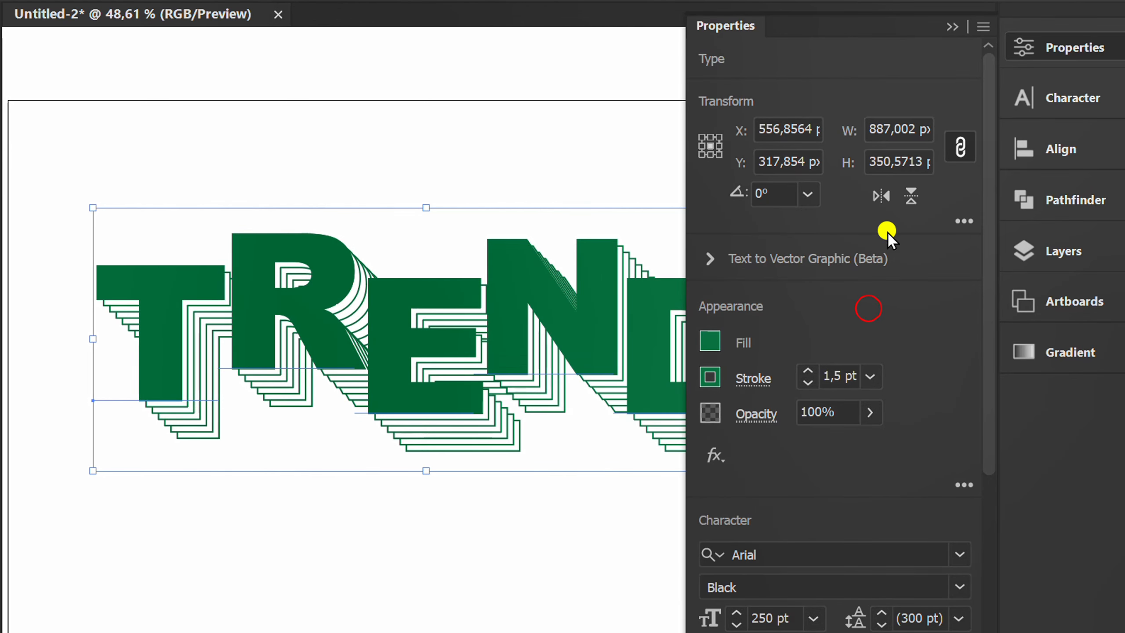
click(949, 26)
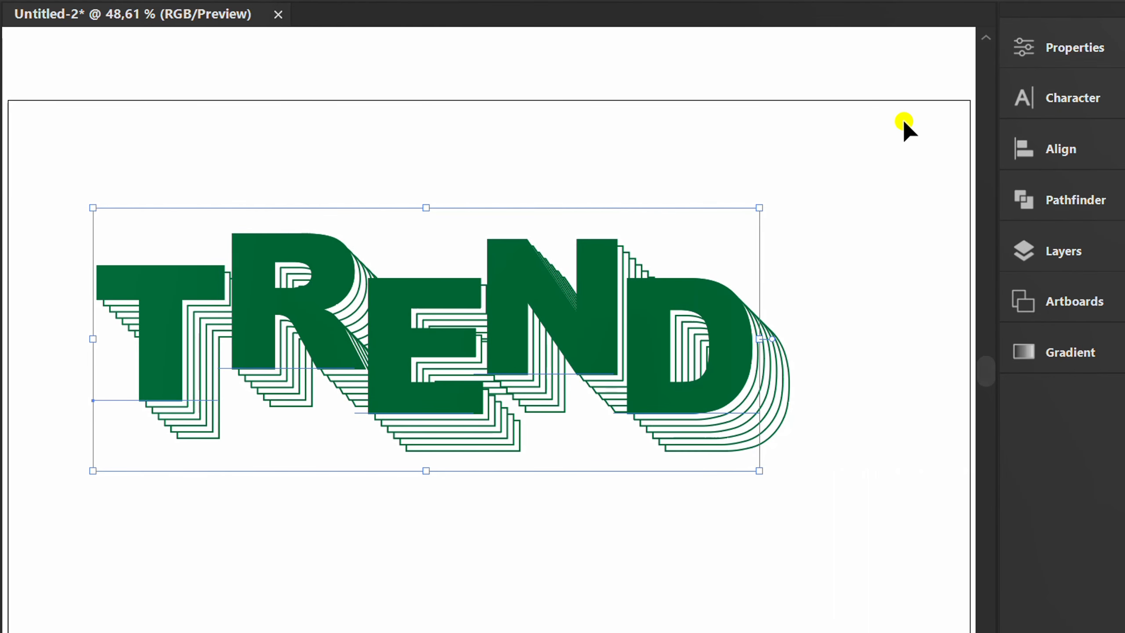
- Select the green TREND text together with the blend behind it and group them
click(858, 197)
drag(792, 182, 355, 468)
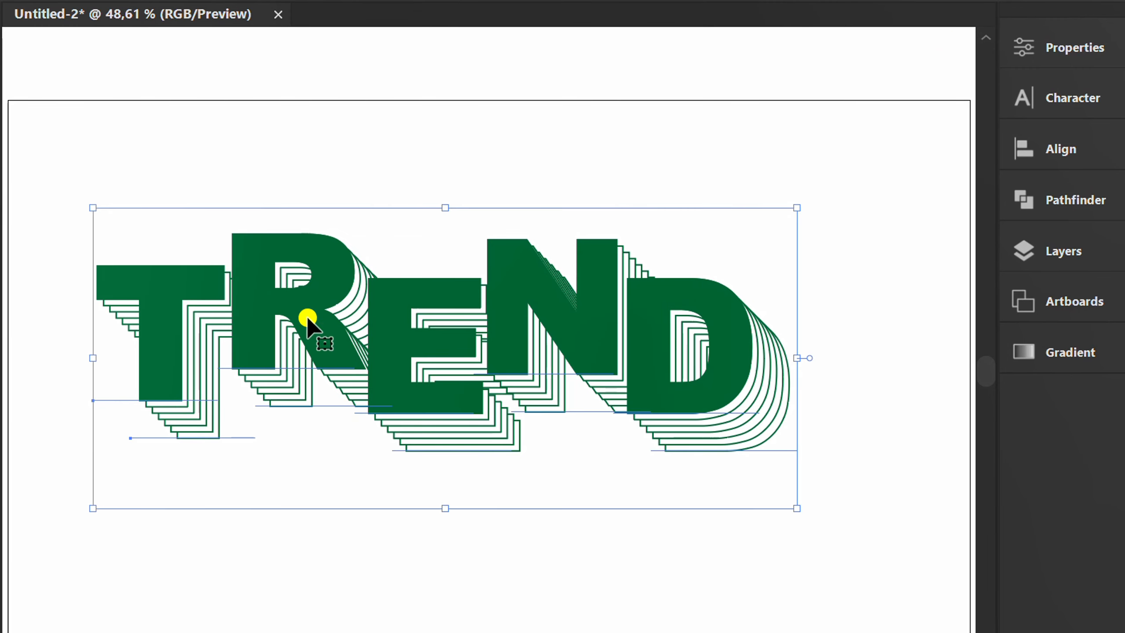
right_click(237, 134)
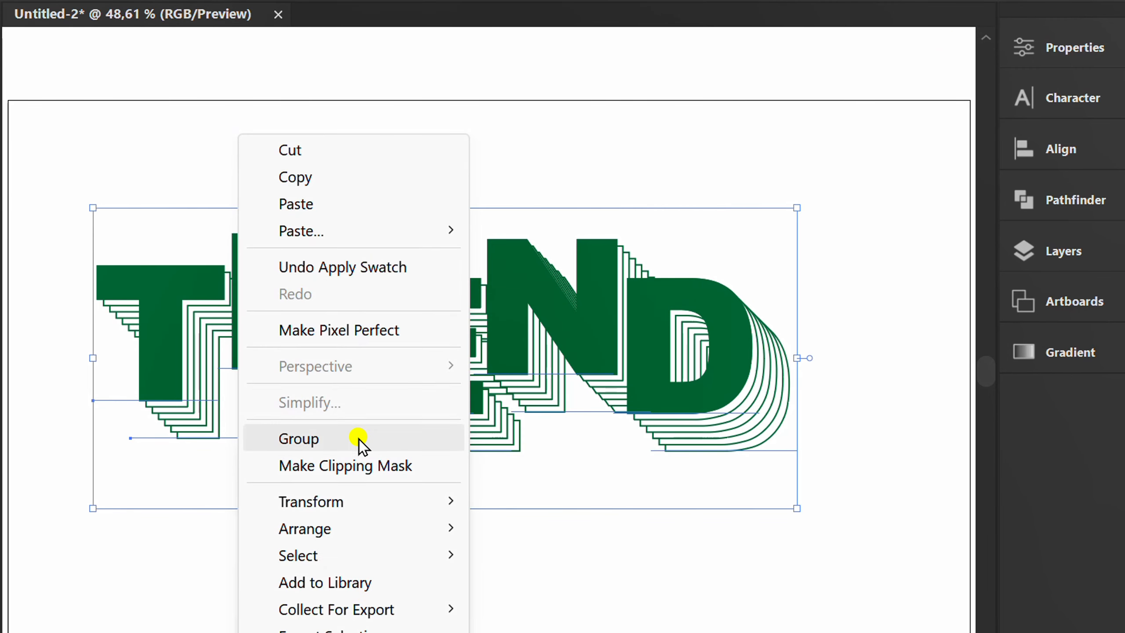
click(358, 438)
- Shear the TREND group along the vertical axis with a shear angle of -8°
right_click(246, 147)
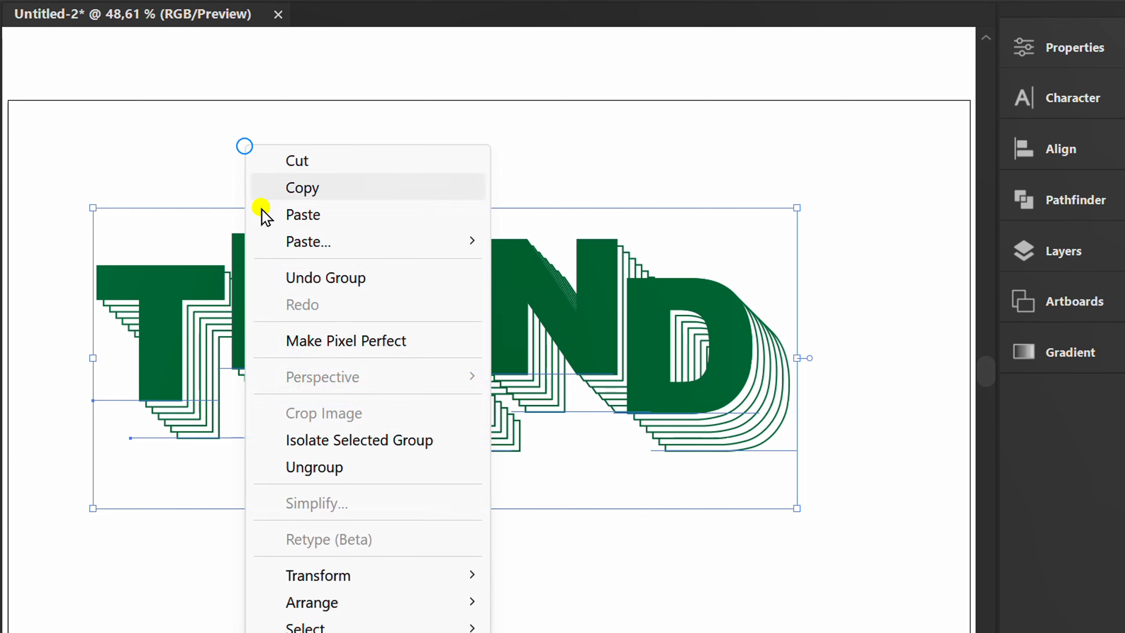
mouse_move(393, 580)
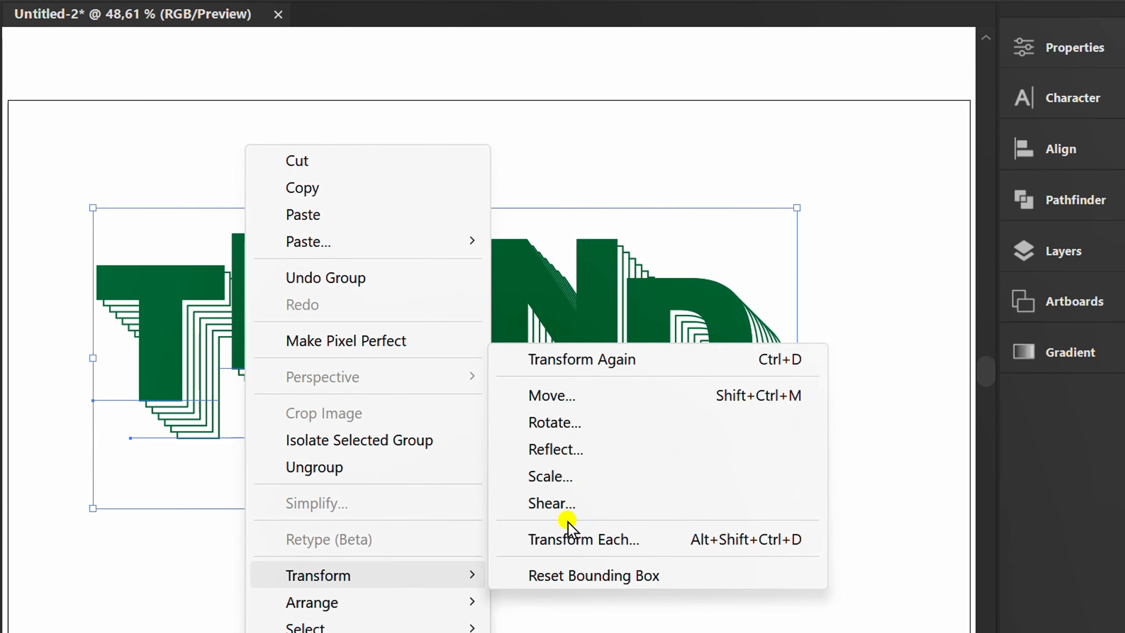
click(589, 503)
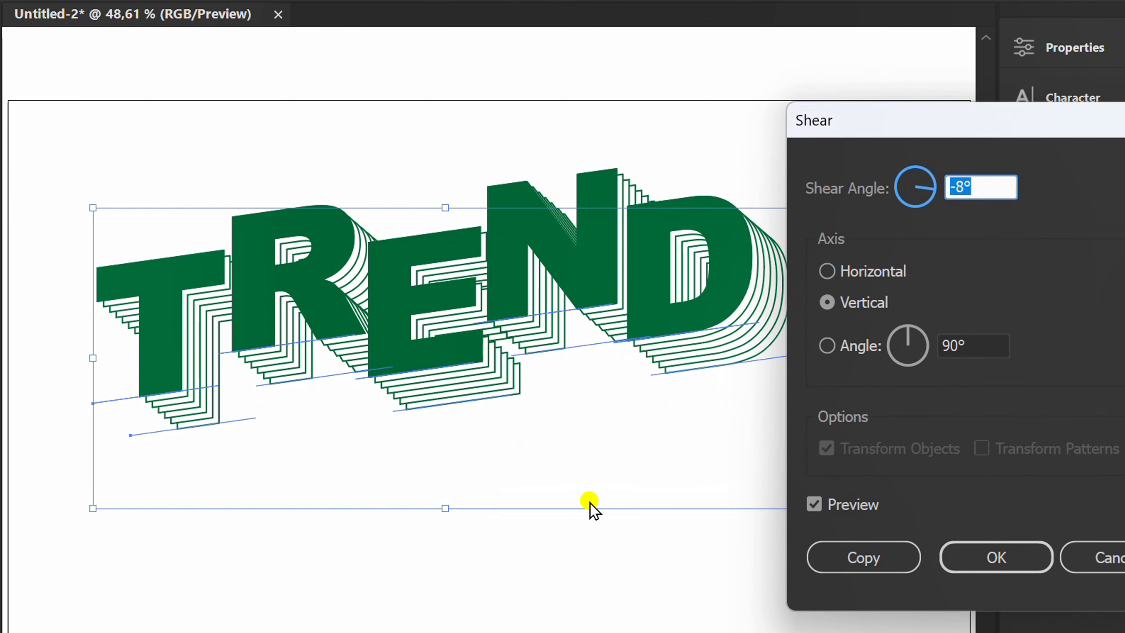
drag(975, 130, 831, 115)
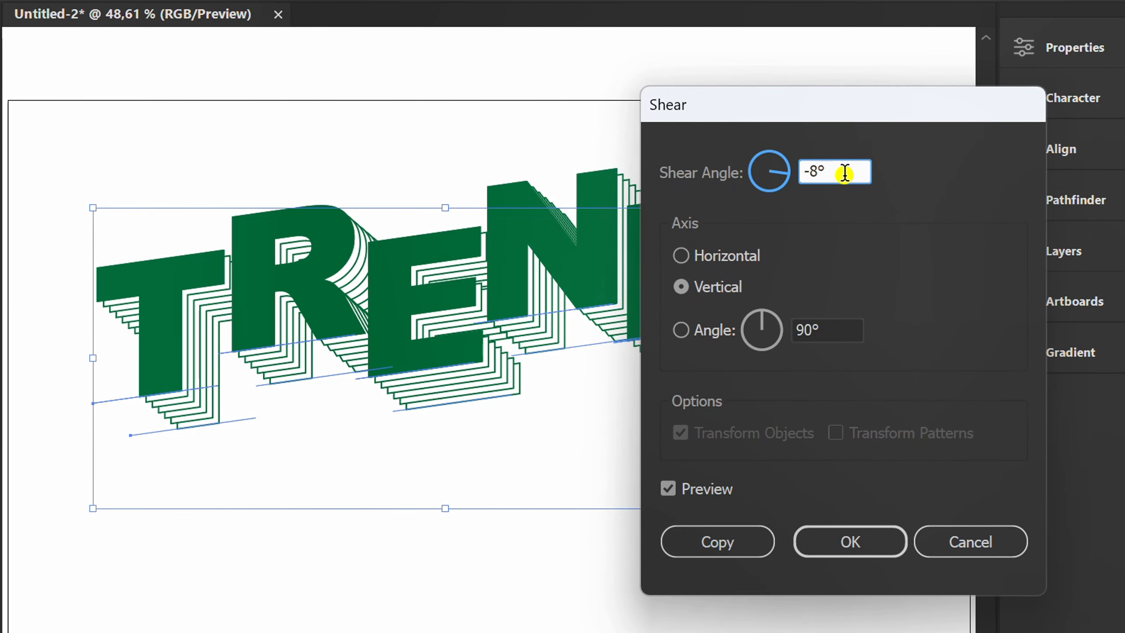
key(Down)
key(Up)
key(Up)
click(841, 529)
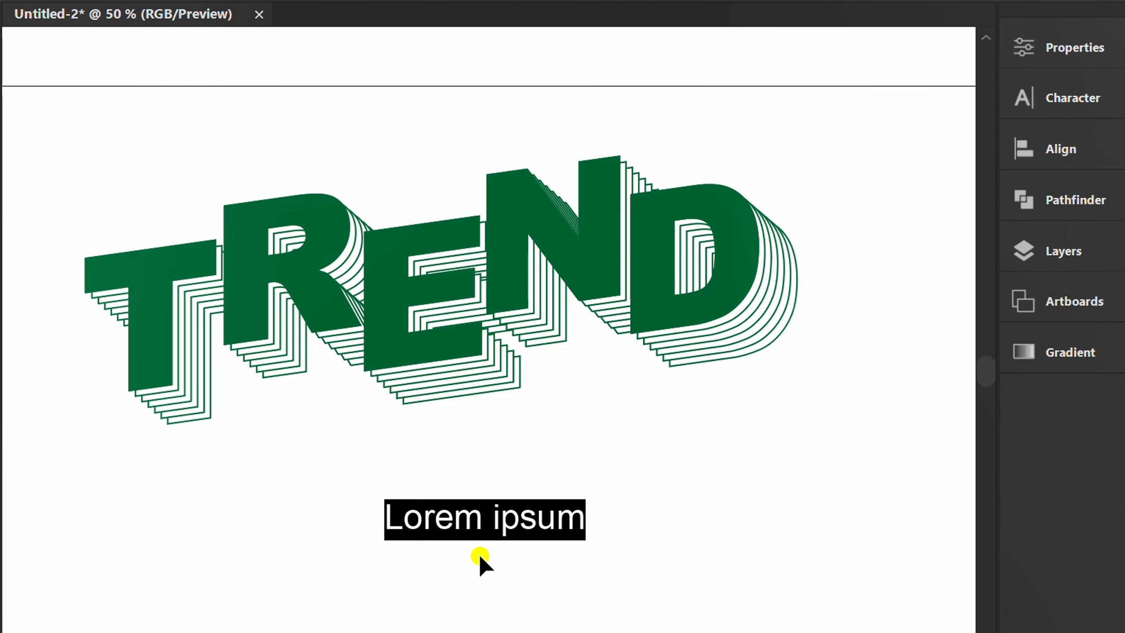
- Replace the placeholder text below the TREND artwork with "Text Design Idea"
text(t)
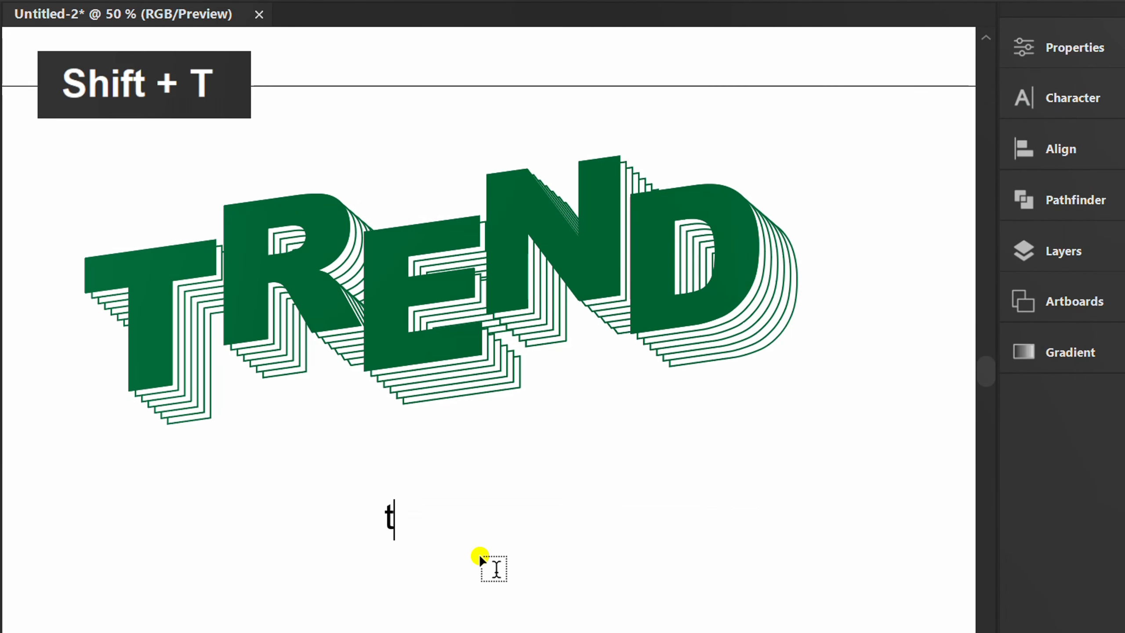
key(BackSpace)
key(Caps_Lock)
text(Text Design Idea)
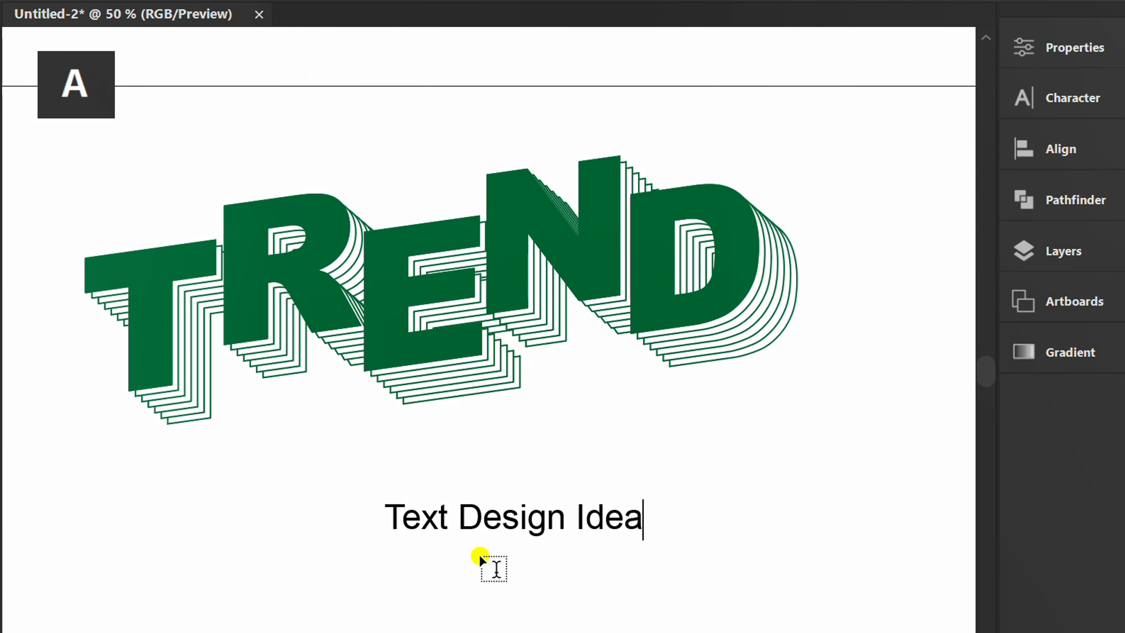
key(Escape)
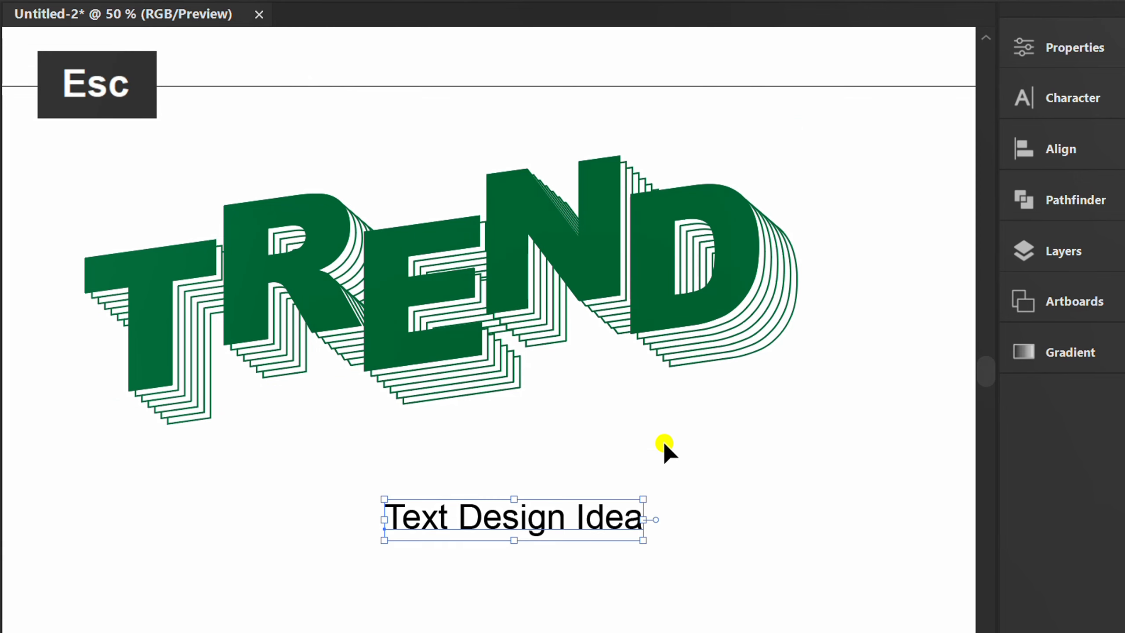
- Change the fill of the "Text Design Idea" line to the same dark green as TREND
click(1074, 44)
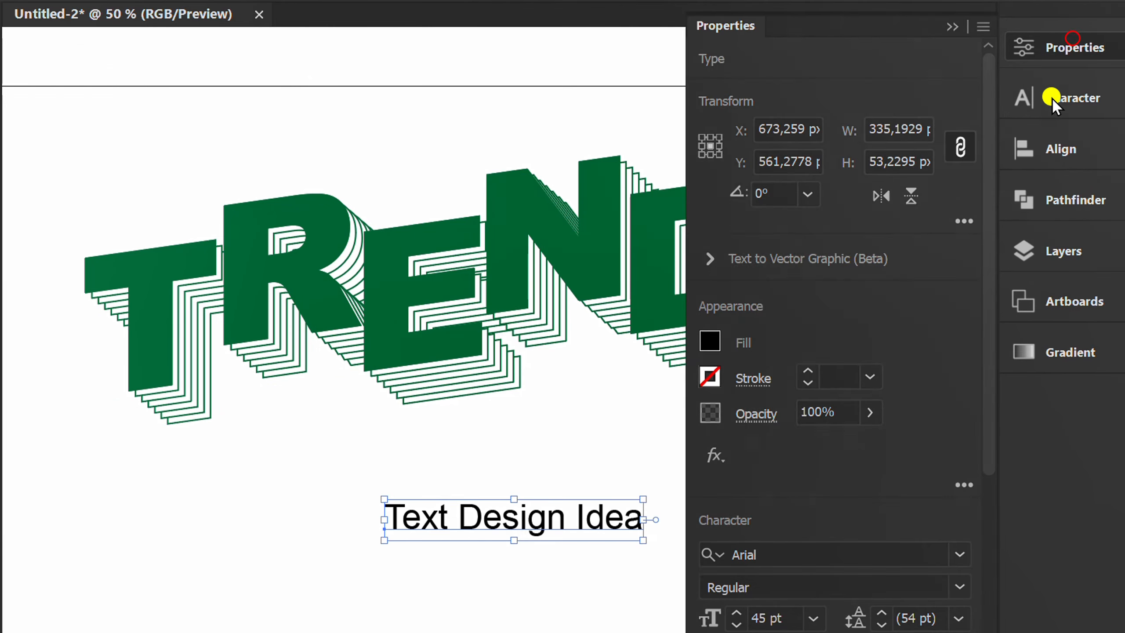
click(709, 342)
click(526, 449)
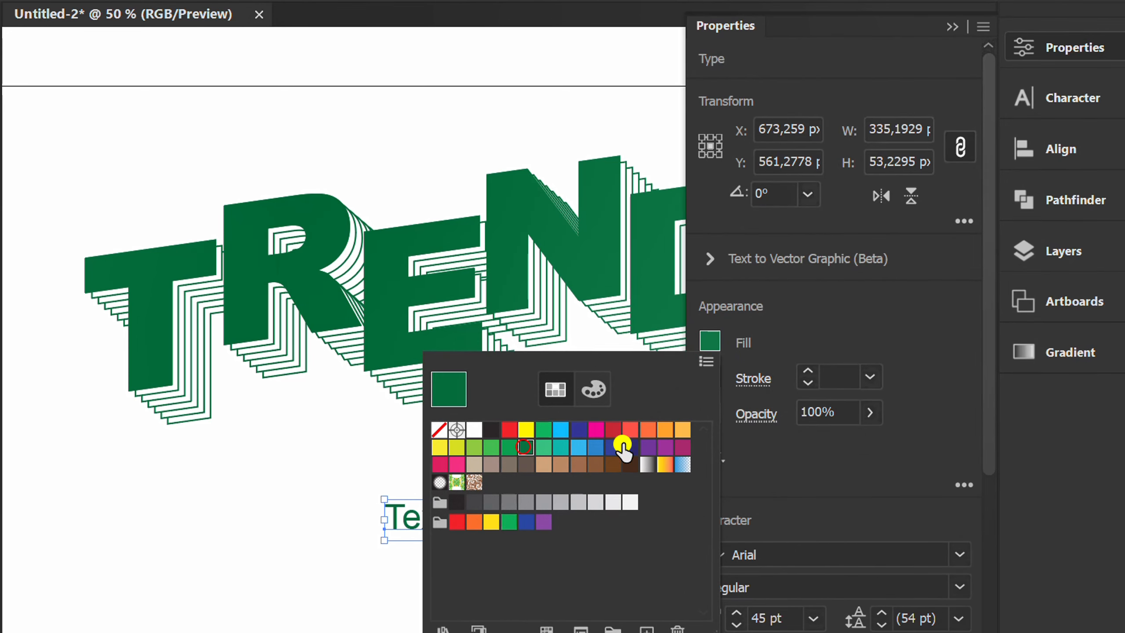
click(913, 341)
click(950, 34)
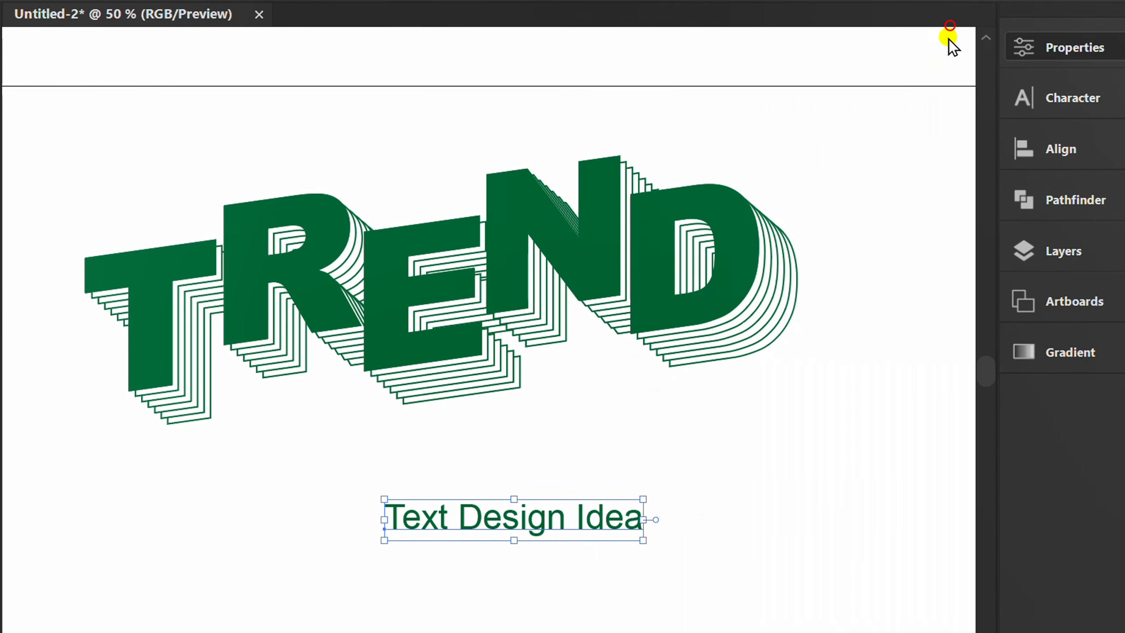
- Shear the "Text Design Idea" line by -8° on the vertical axis and move it just beneath the letters N and D
right_click(456, 526)
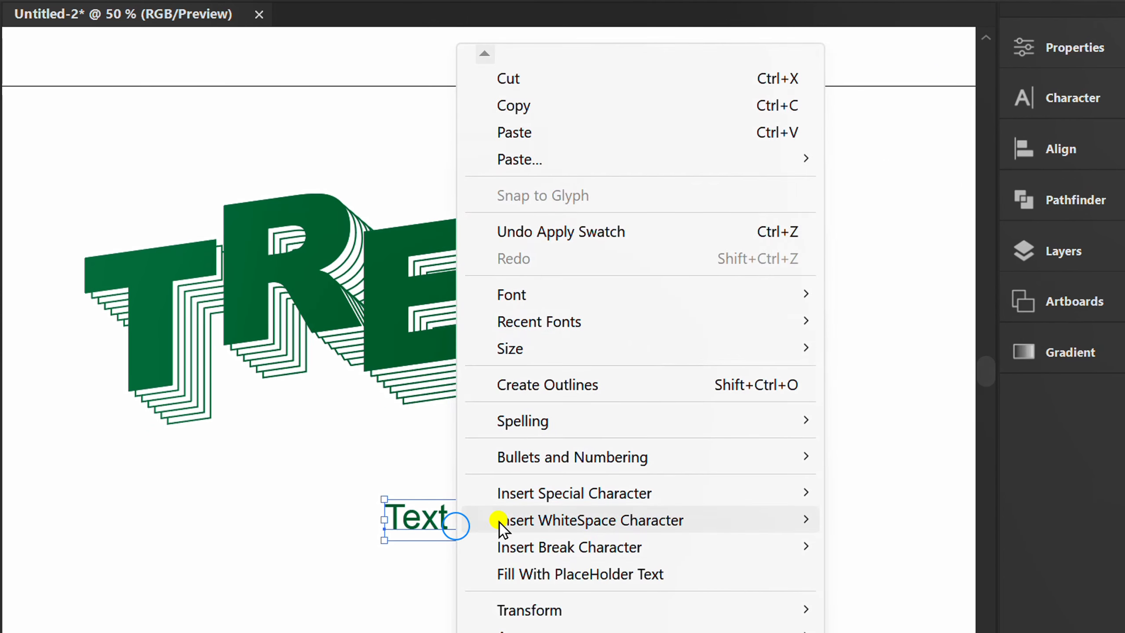
mouse_move(594, 611)
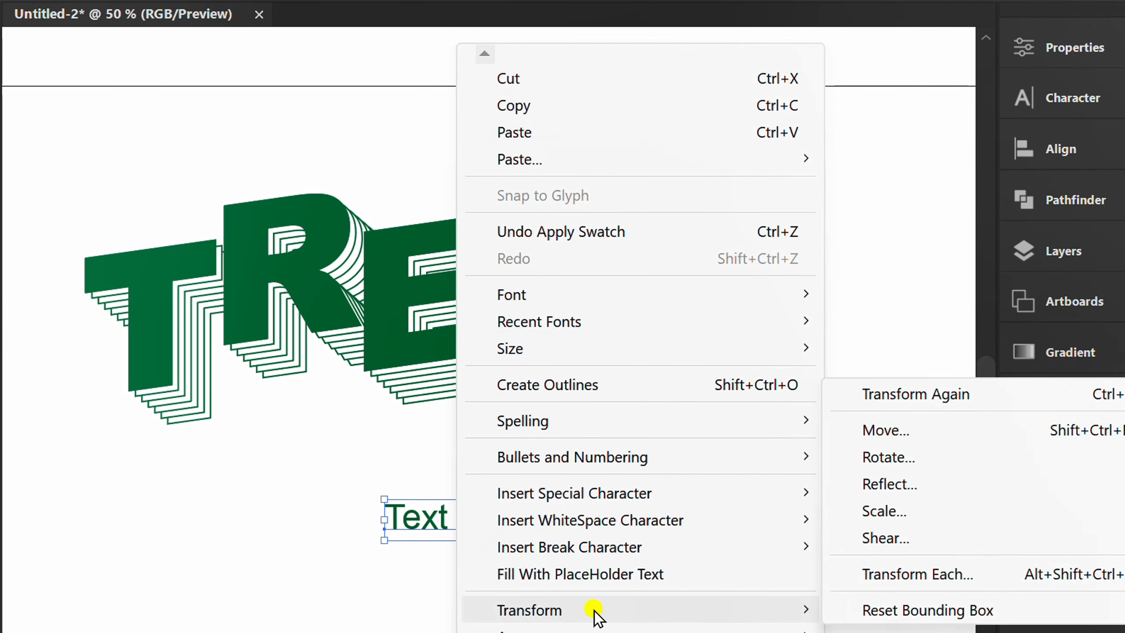
click(896, 538)
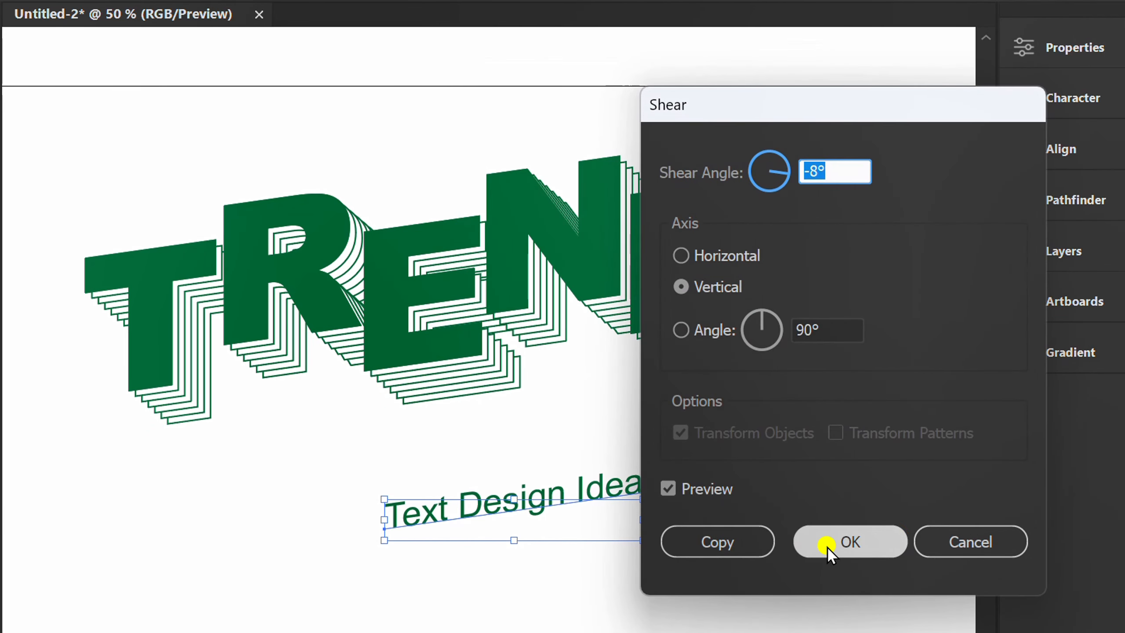
click(839, 546)
drag(487, 510, 624, 418)
- Group the TREND artwork with its tagline, center the group horizontally and vertically on the artboard, and deselect it
key(ctrl+minus)
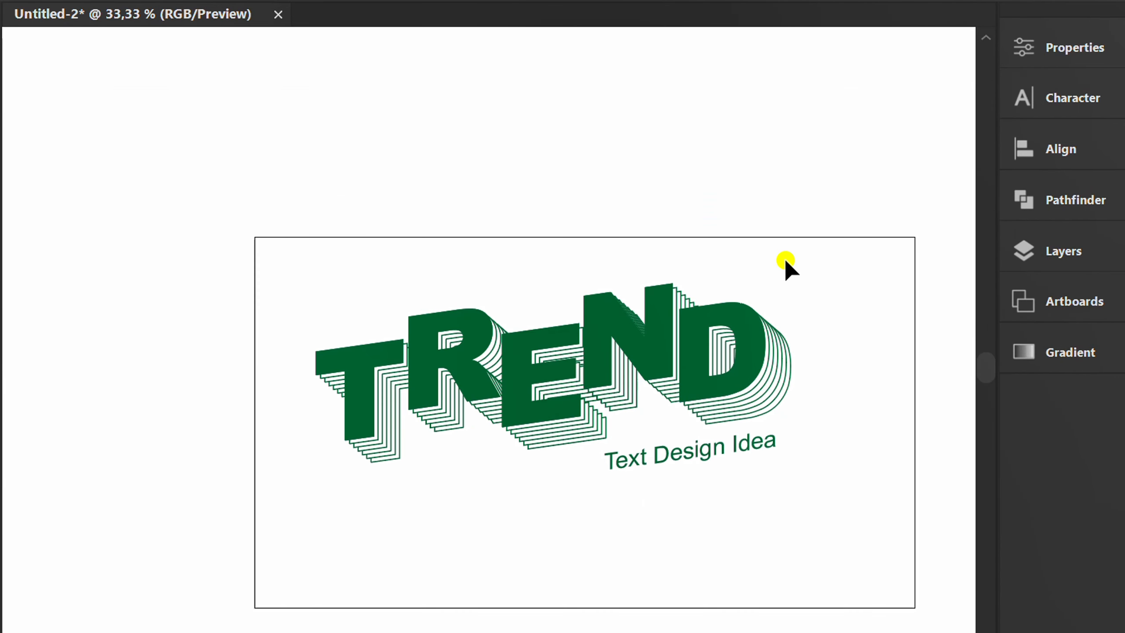
drag(784, 258, 598, 491)
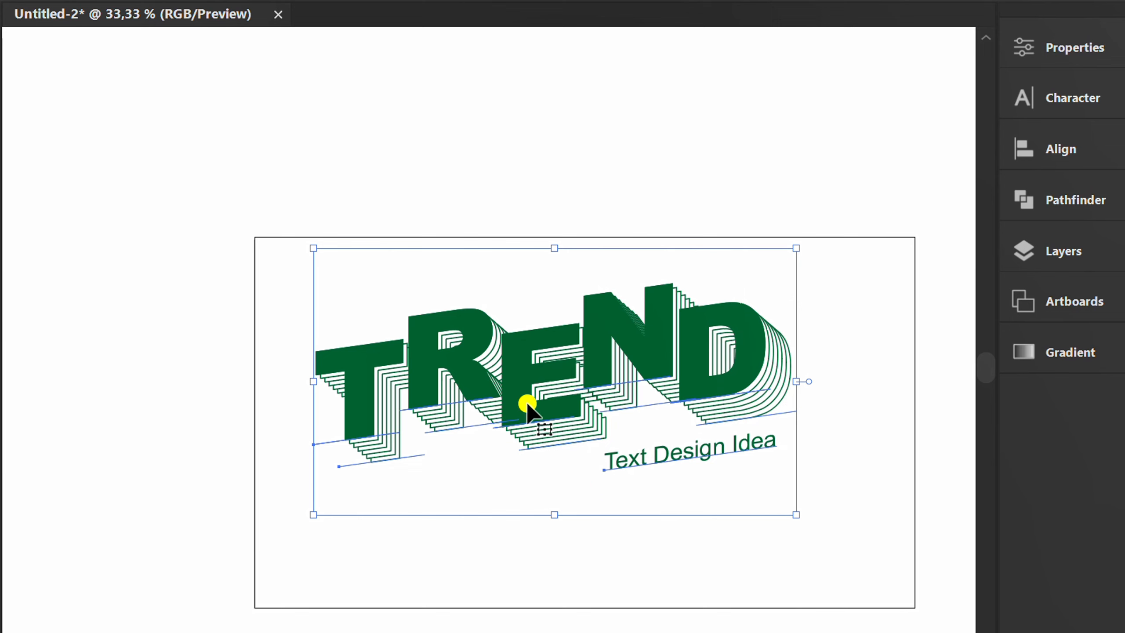
right_click(402, 268)
click(492, 512)
click(1052, 151)
click(773, 186)
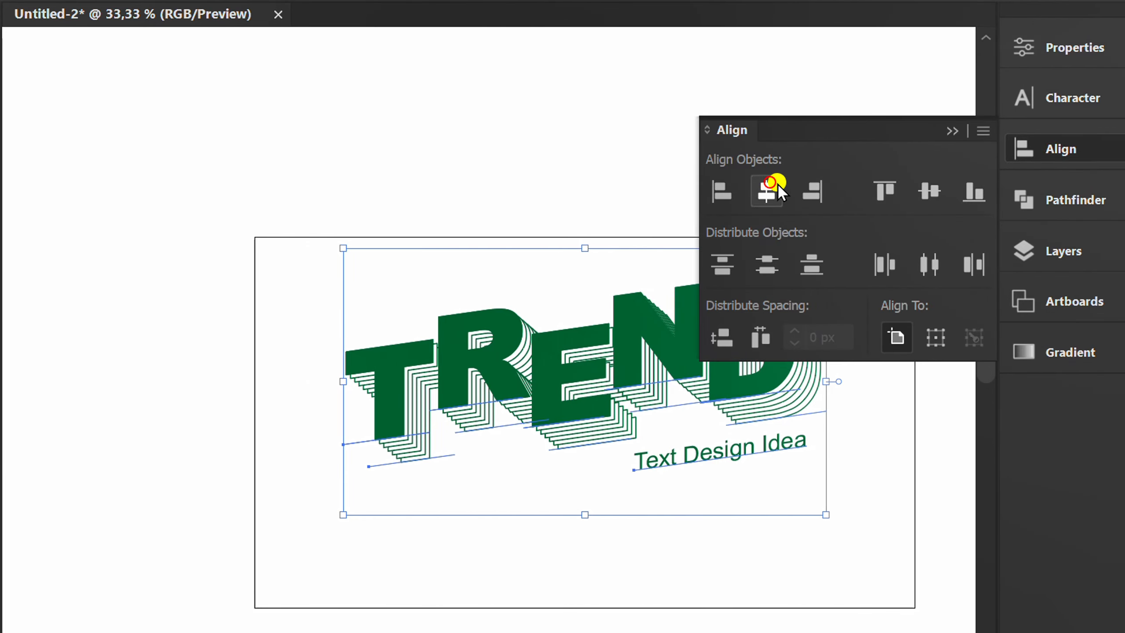
click(923, 190)
click(952, 129)
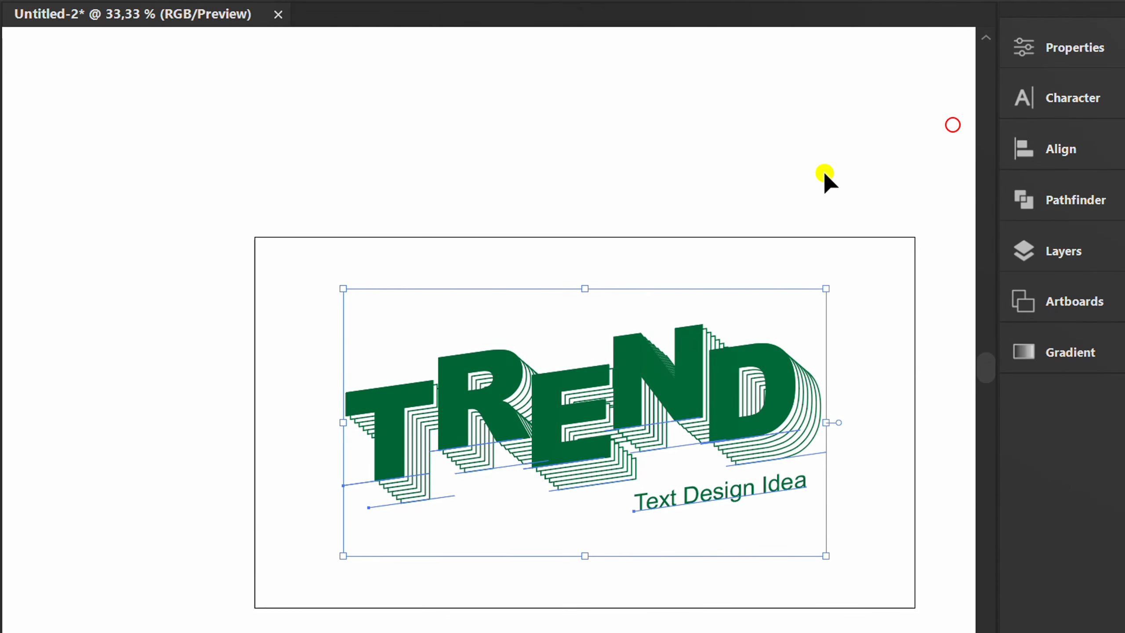
click(607, 196)
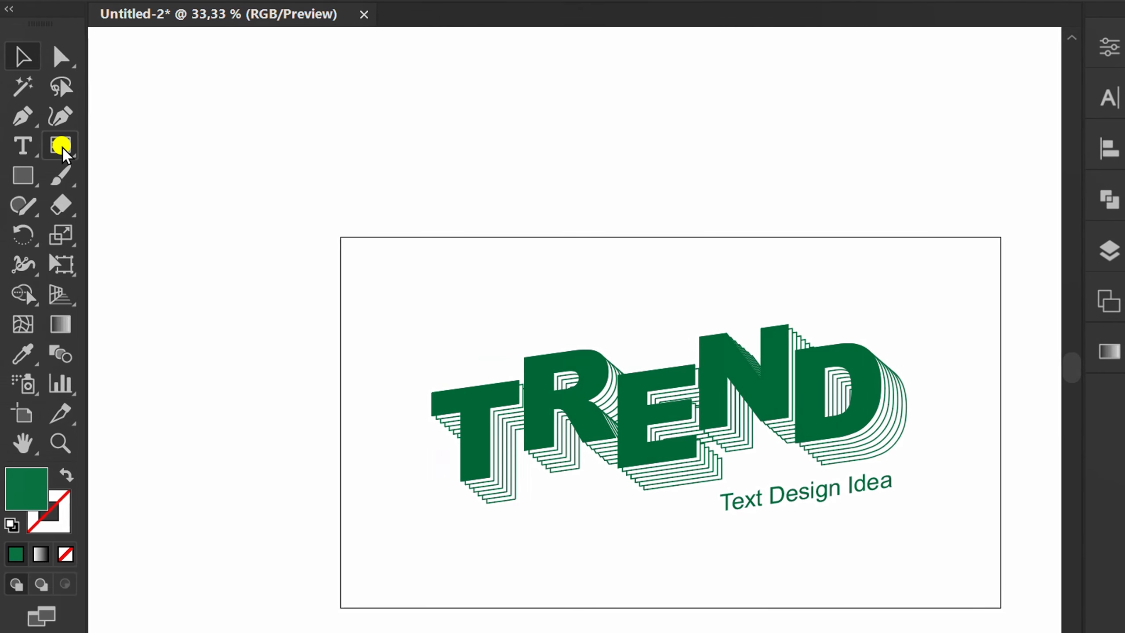
- Create a 500 by 500 px rectangular grid with 20 horizontal and 20 vertical dividers, starting just above the artboard's upper edge
click(61, 146)
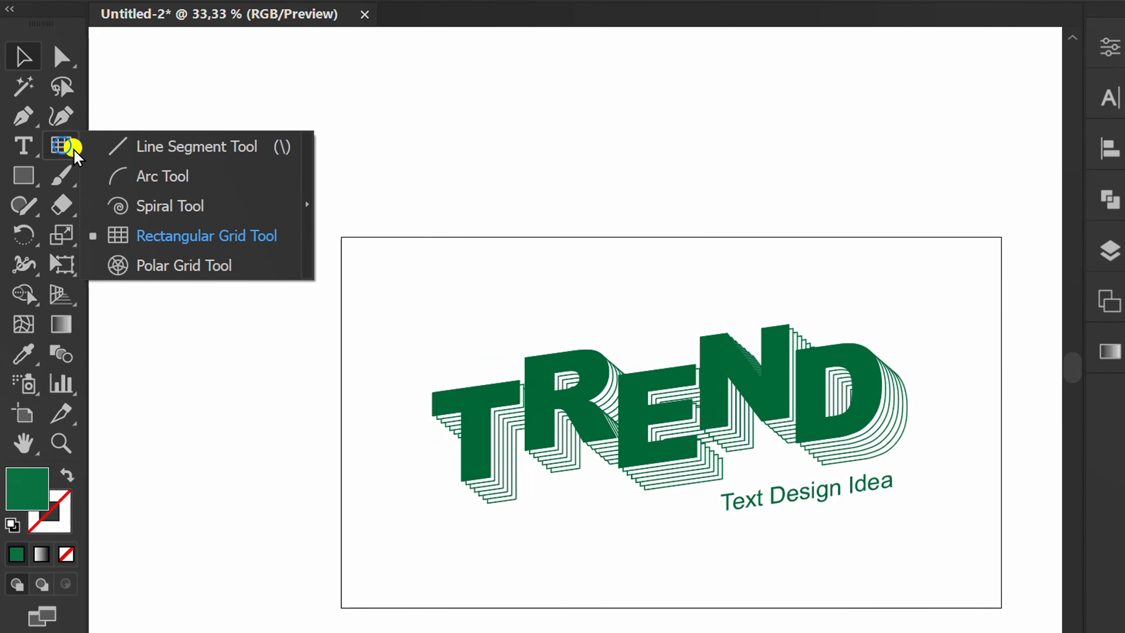
click(191, 235)
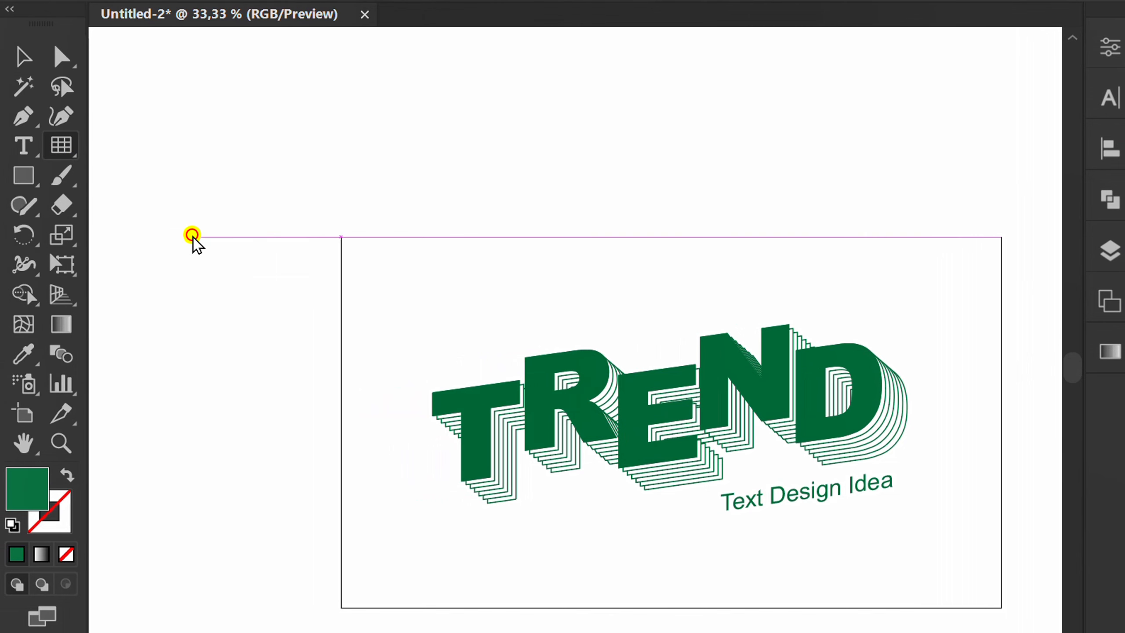
click(376, 176)
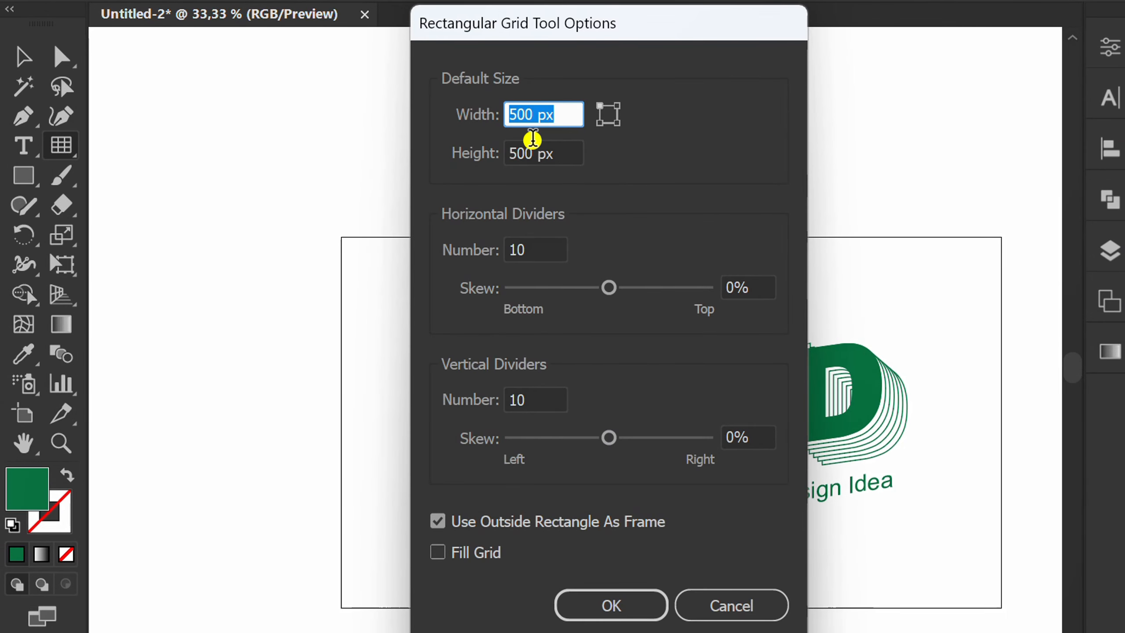
click(563, 153)
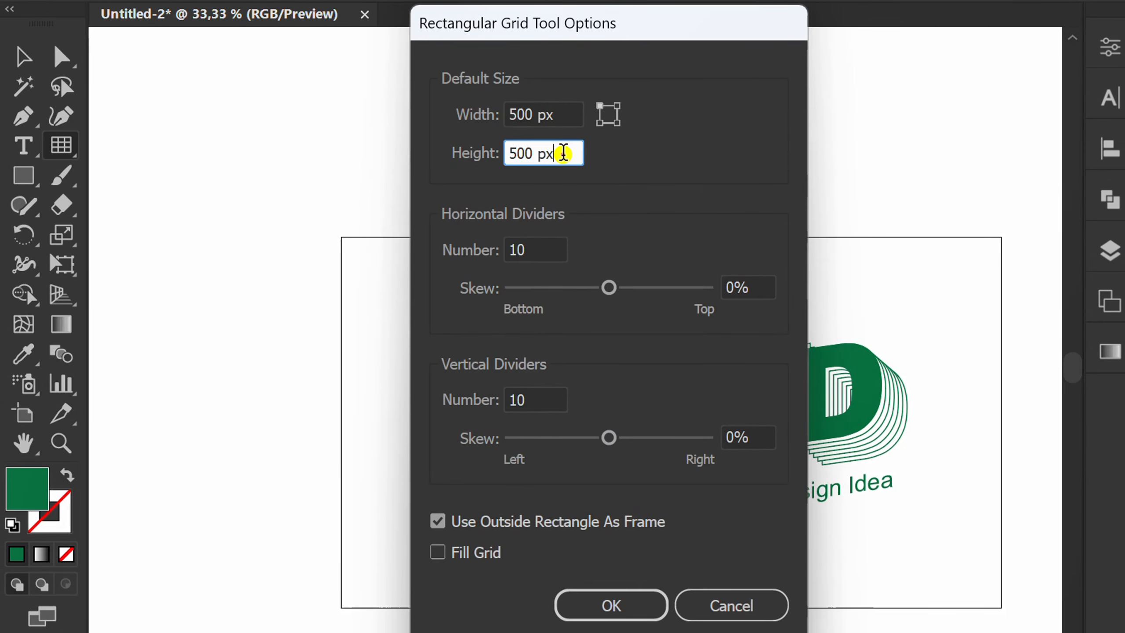
click(531, 249)
double_click(538, 251)
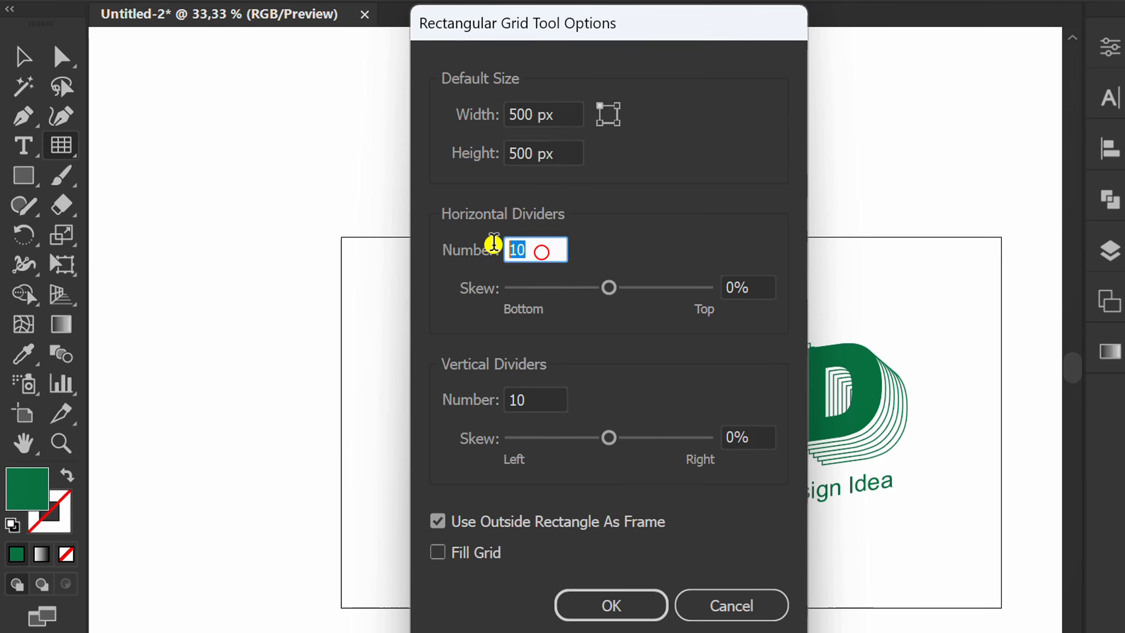
text(20)
double_click(534, 399)
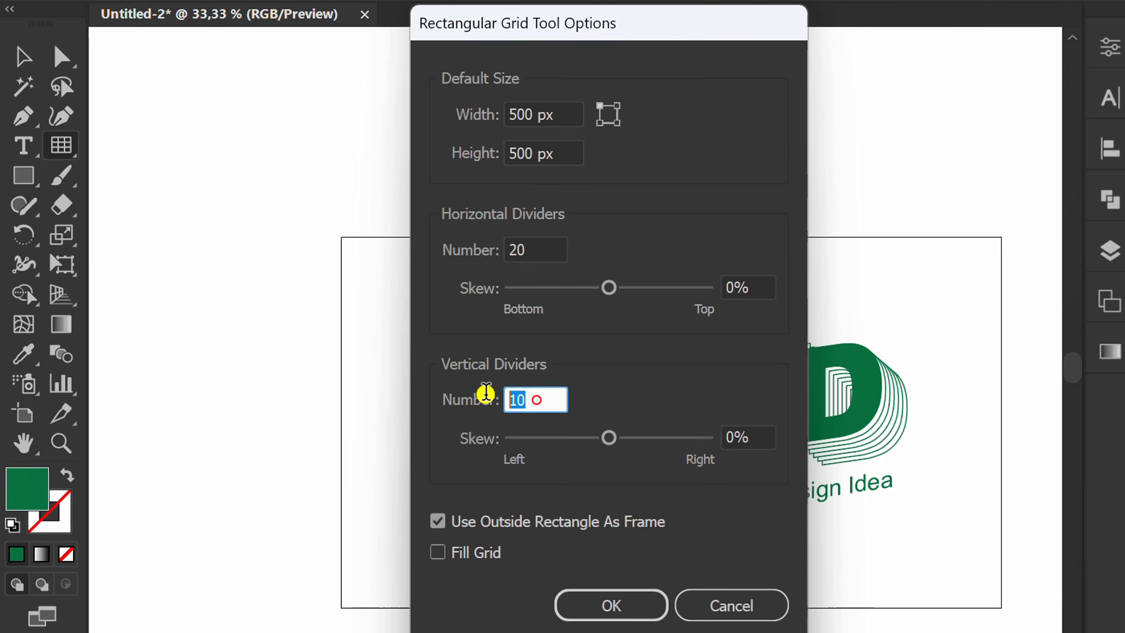
text(20)
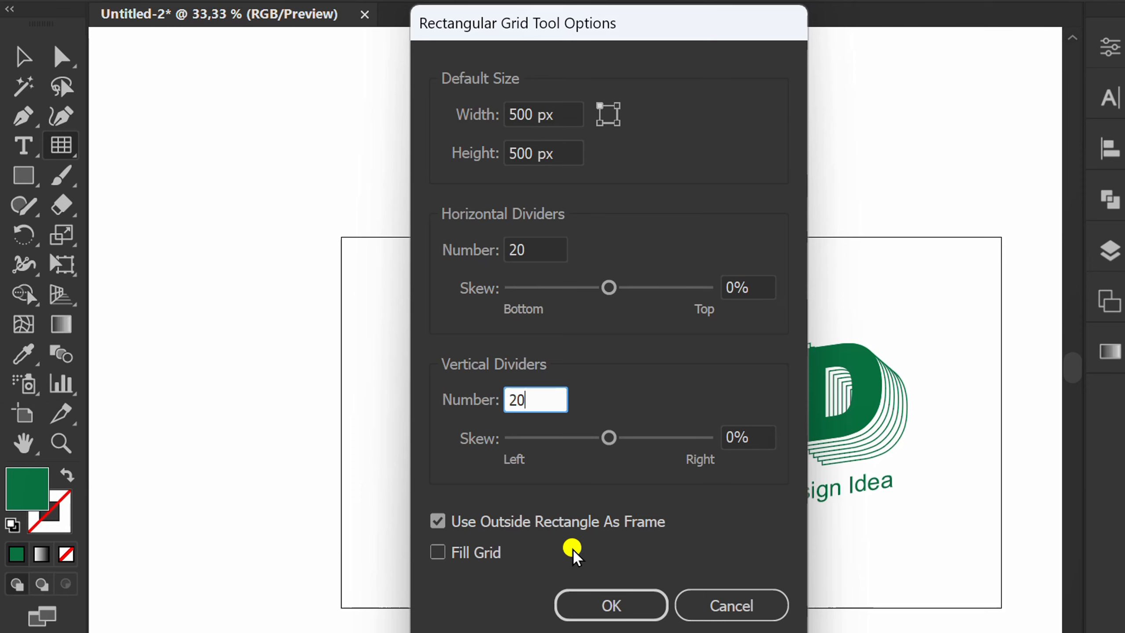
click(603, 605)
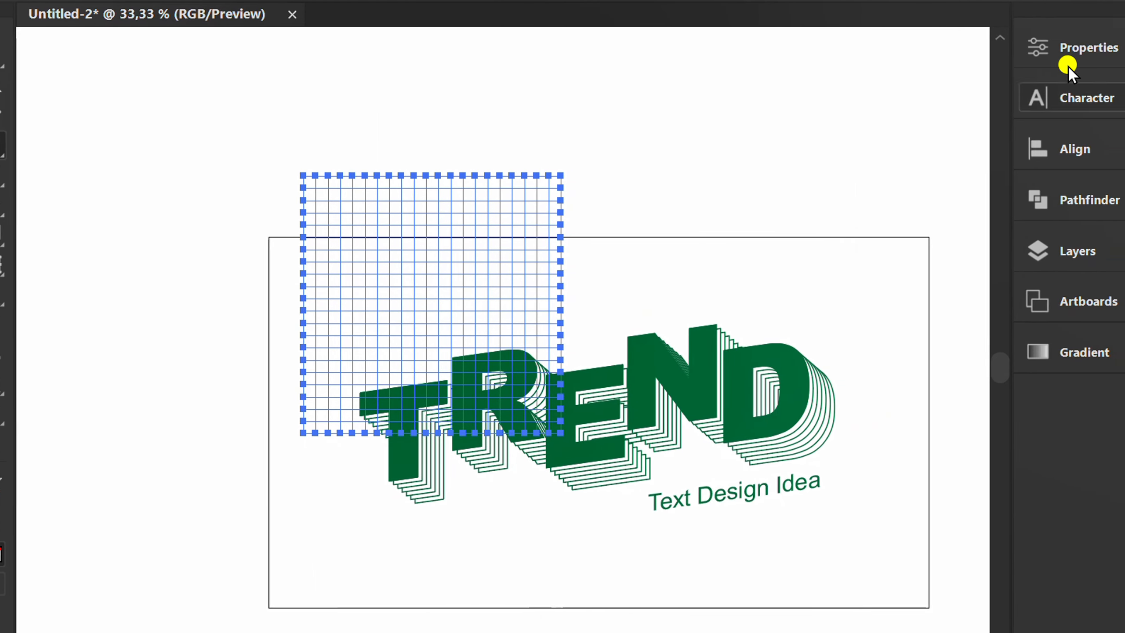
- Give the grid a stroke in the same dark green as the TREND lettering
click(1075, 47)
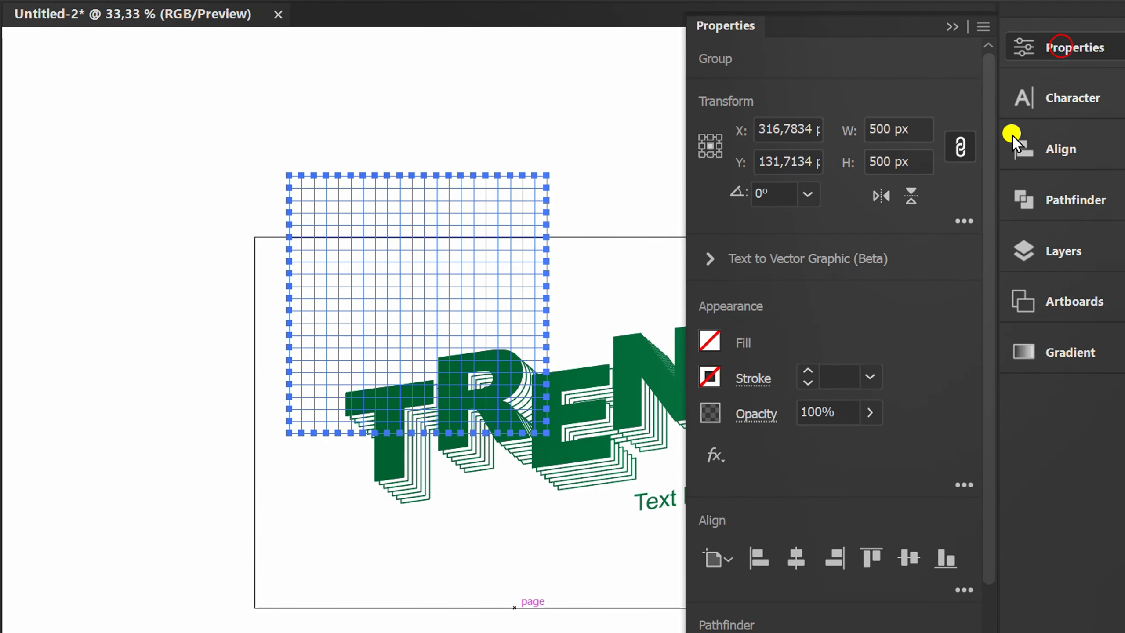
click(705, 380)
click(529, 485)
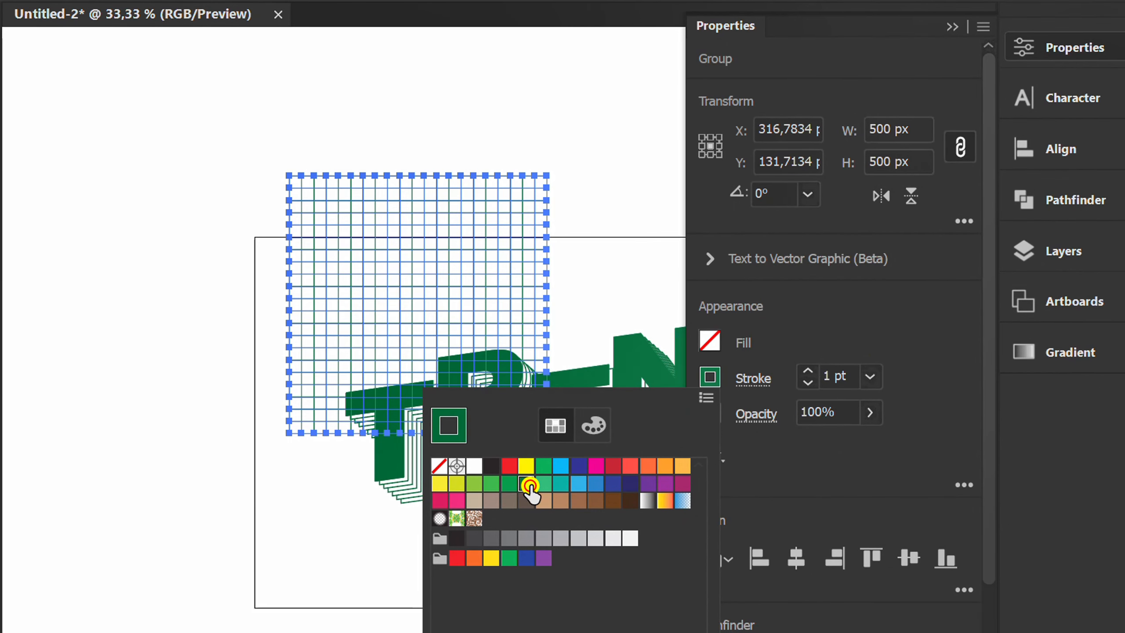
click(935, 358)
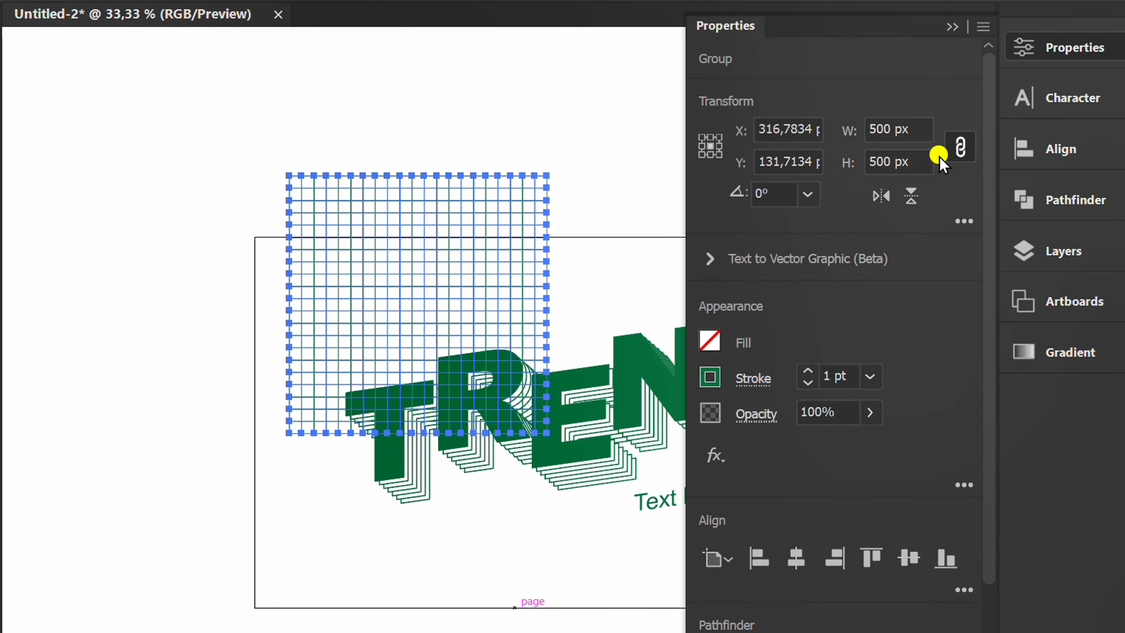
click(952, 26)
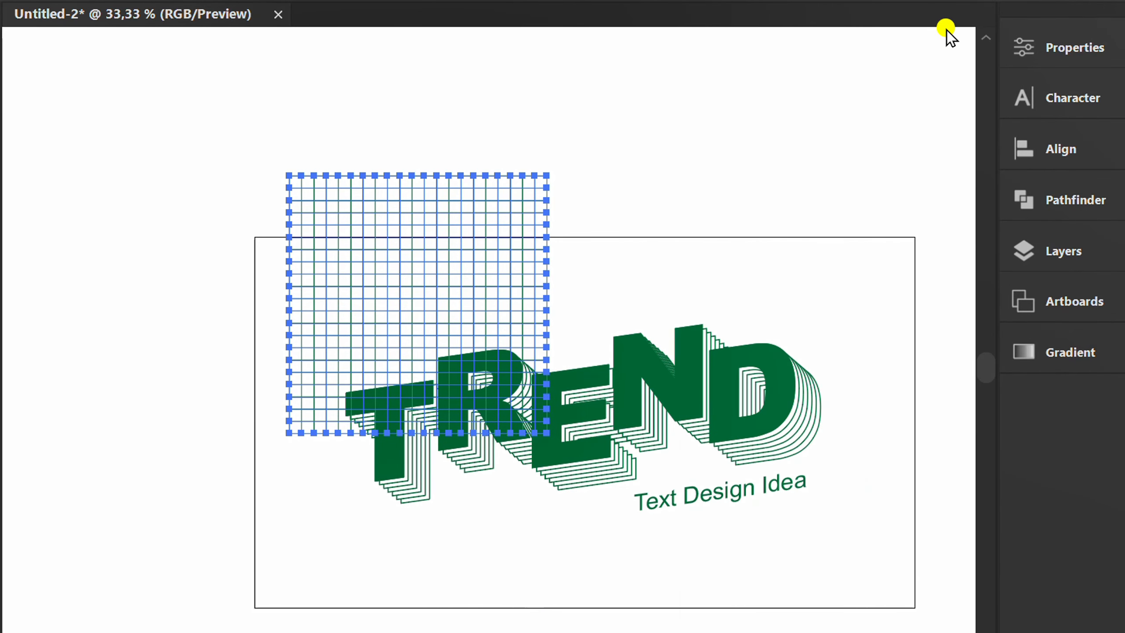
- Center the grid horizontally and vertically on the artboard and send it to the back, behind the TREND artwork
click(1049, 150)
click(768, 191)
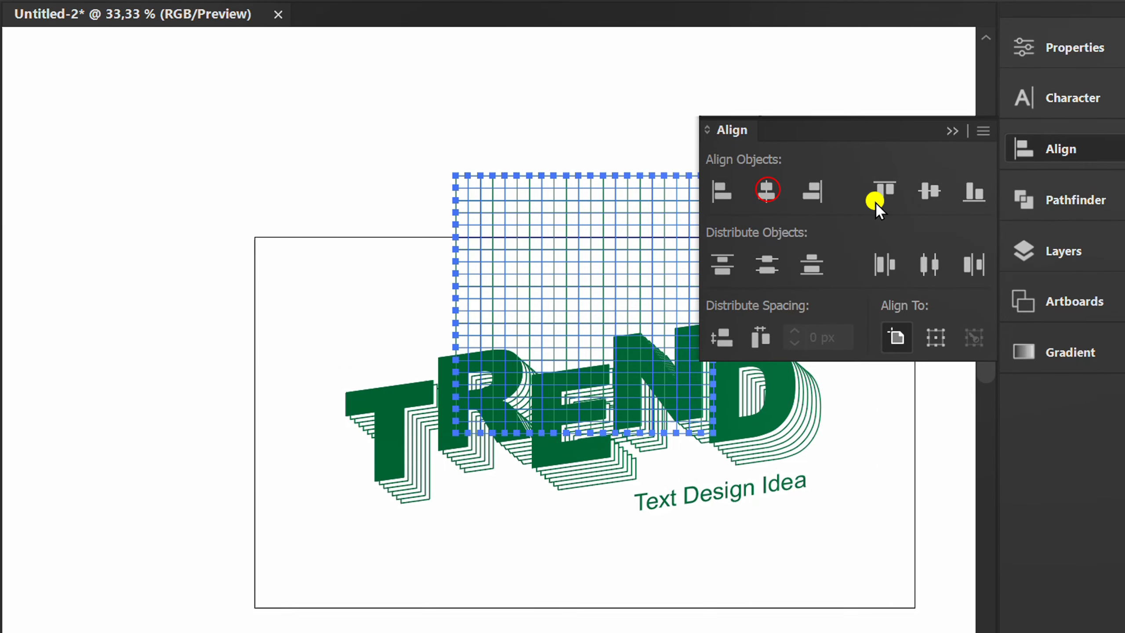
click(928, 191)
click(952, 131)
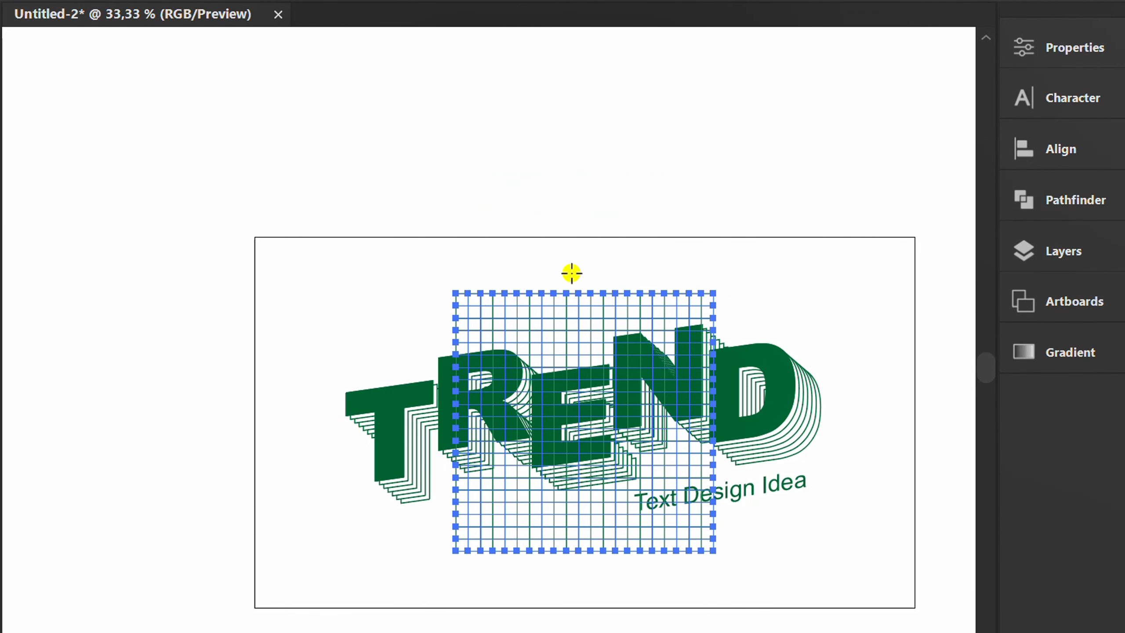
right_click(371, 249)
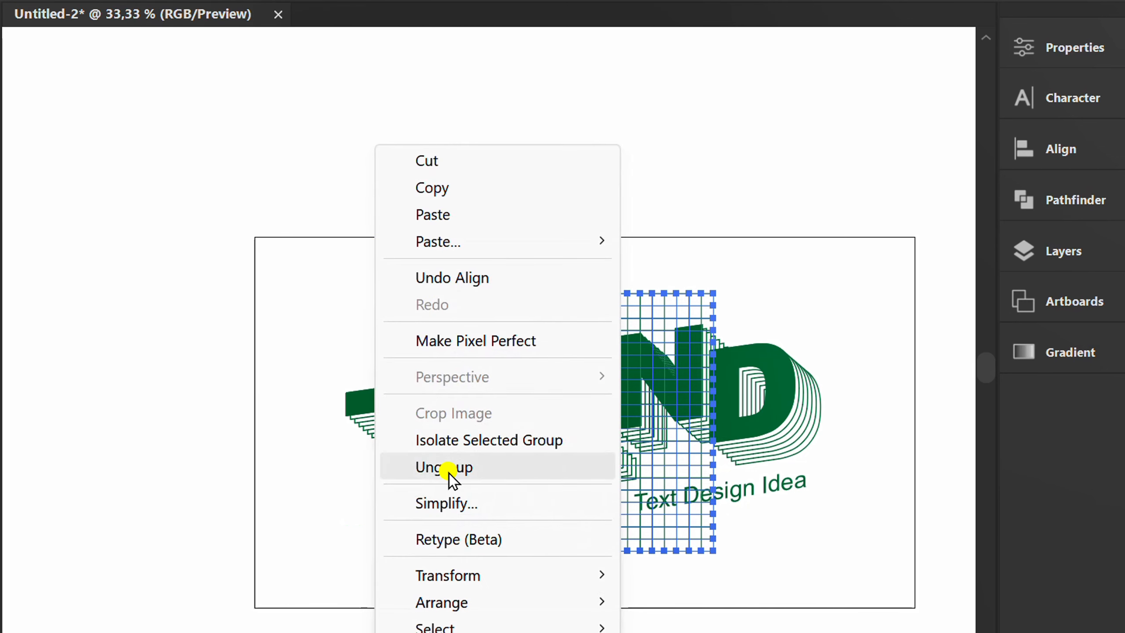
mouse_move(521, 605)
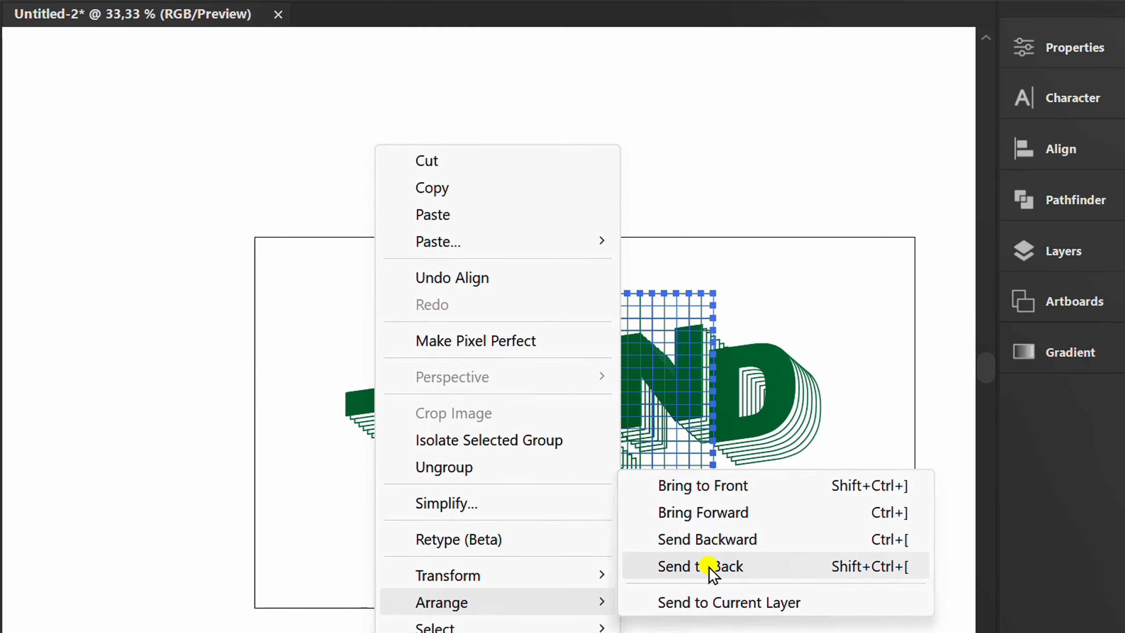
click(727, 565)
- Scale the grid up proportionally from its center to about 1335 px wide so it covers the whole artboard
key(ctrl+minus)
key(v)
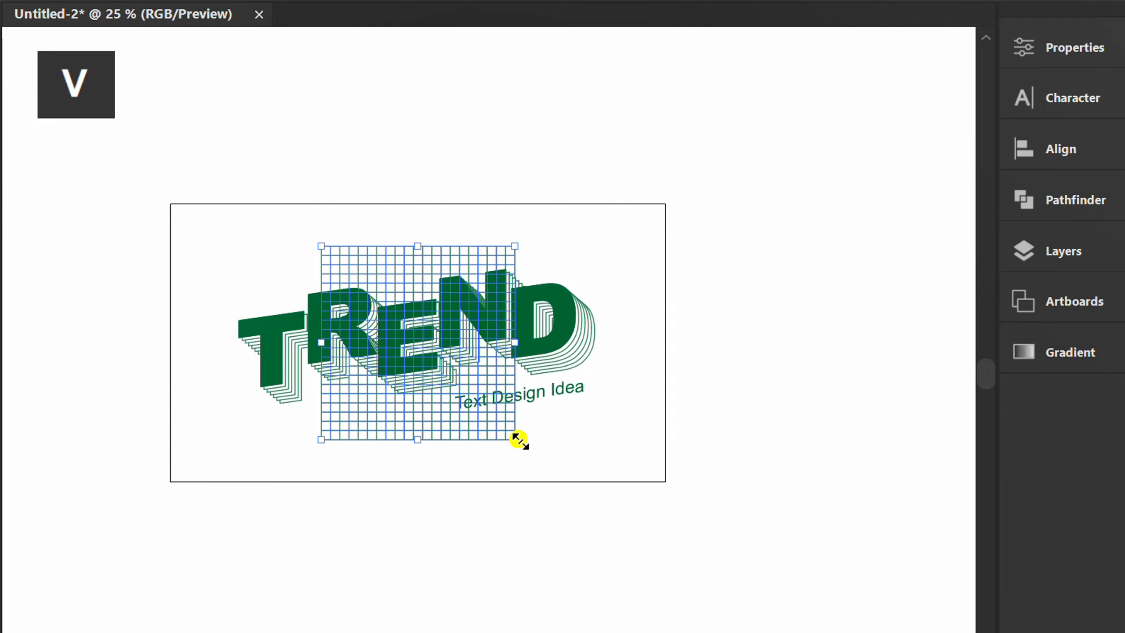
drag(517, 439, 676, 602)
- Shear the enlarged grid by -8° on the vertical axis
right_click(286, 167)
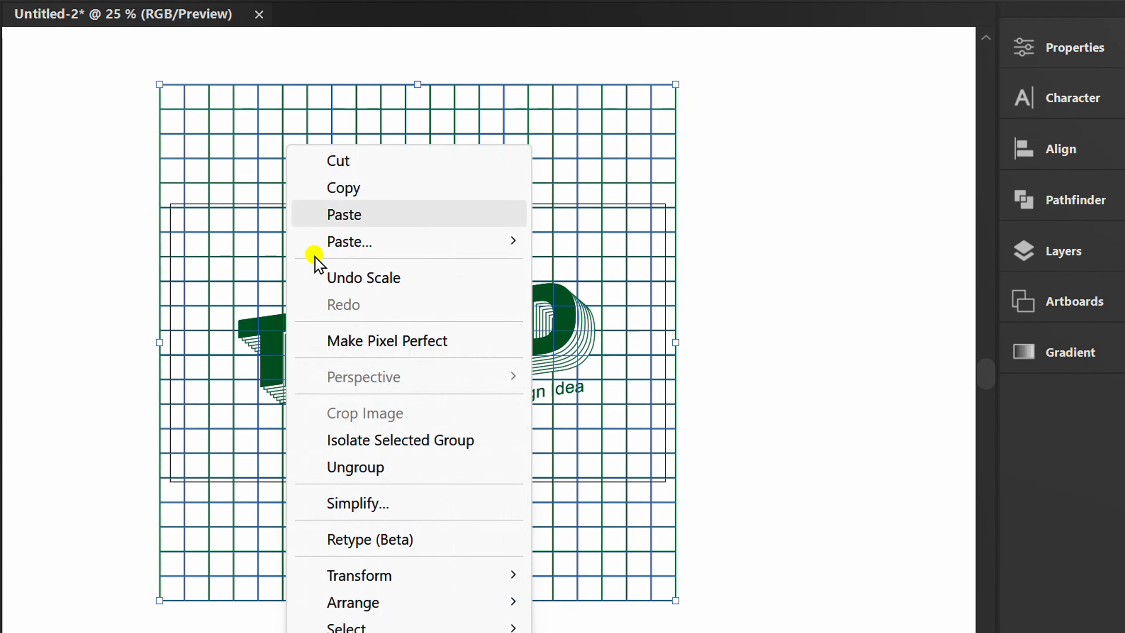
mouse_move(432, 586)
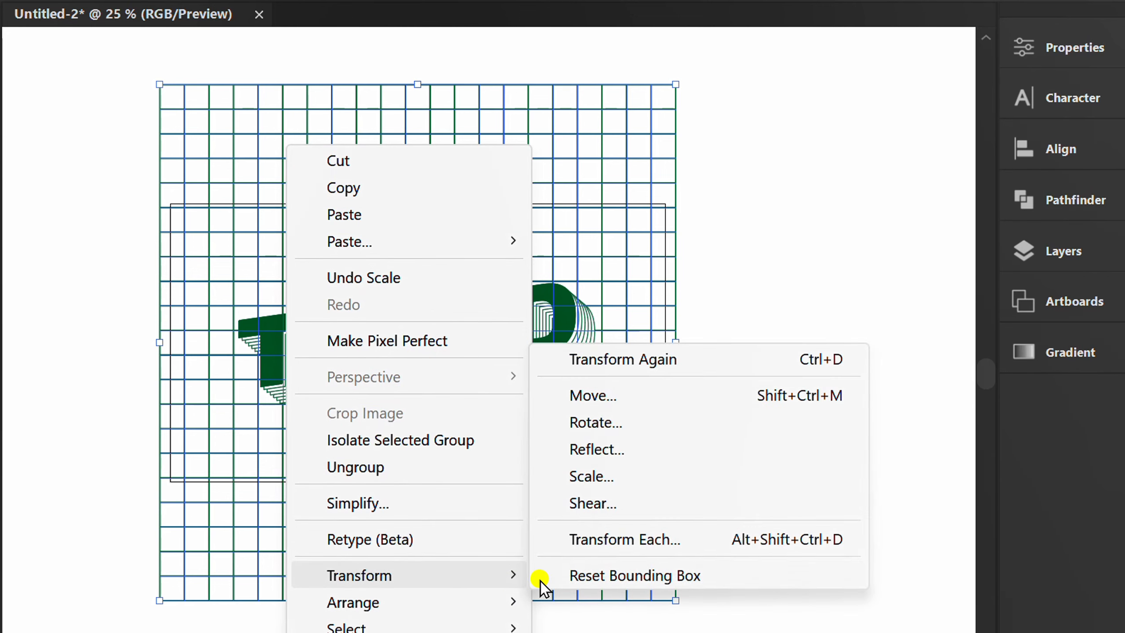
click(631, 503)
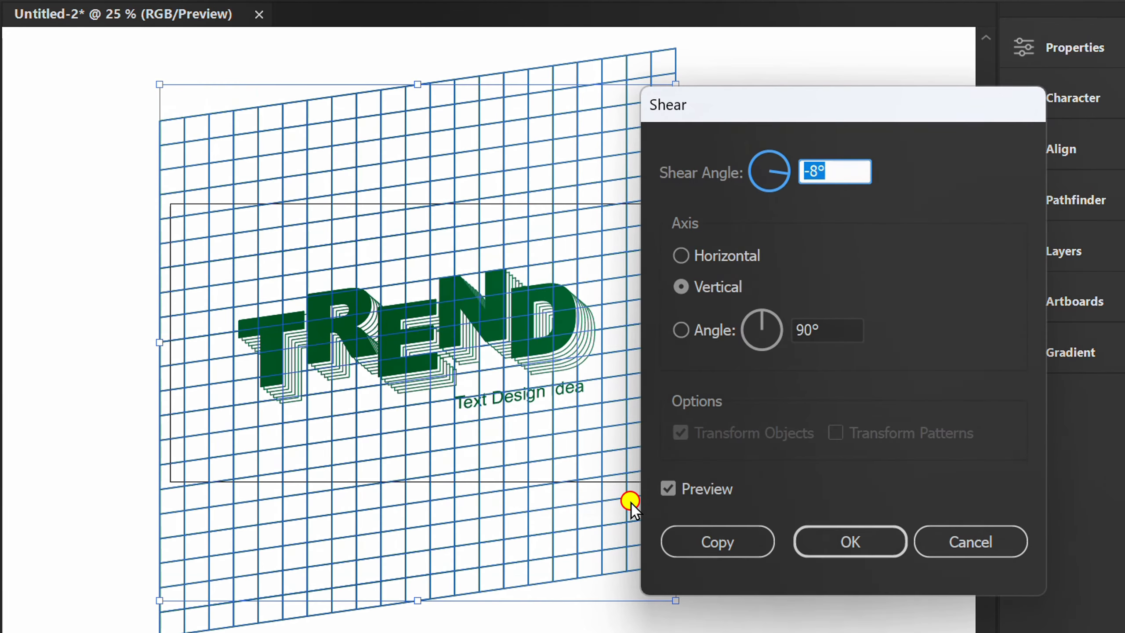
click(848, 540)
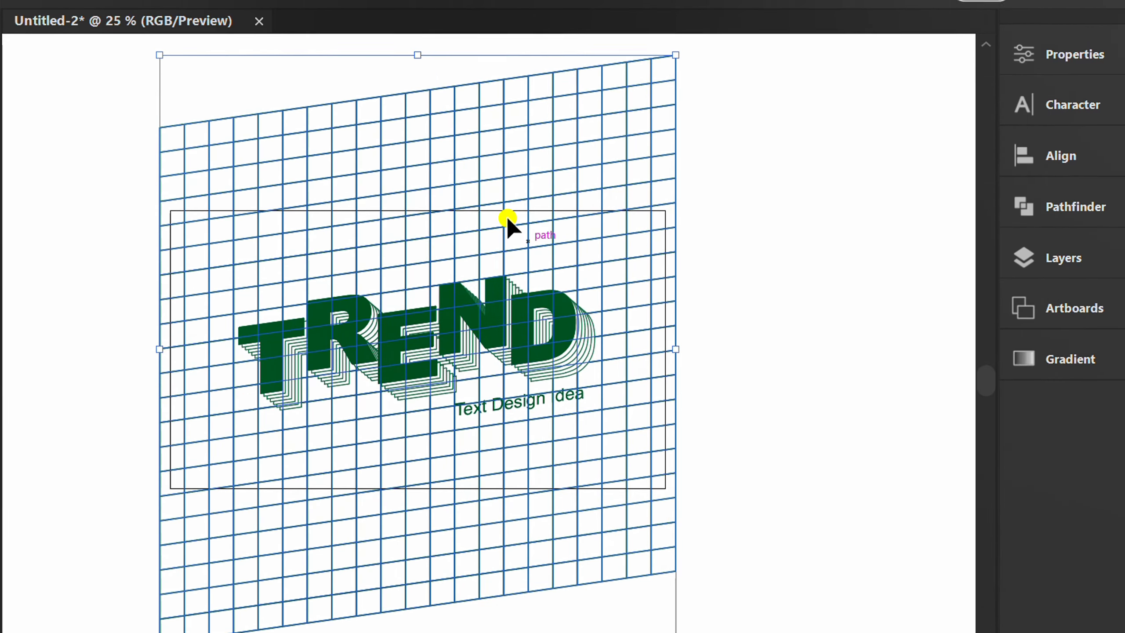
- Turn on Trim View to hide the parts of the grid outside the artboard
click(344, 19)
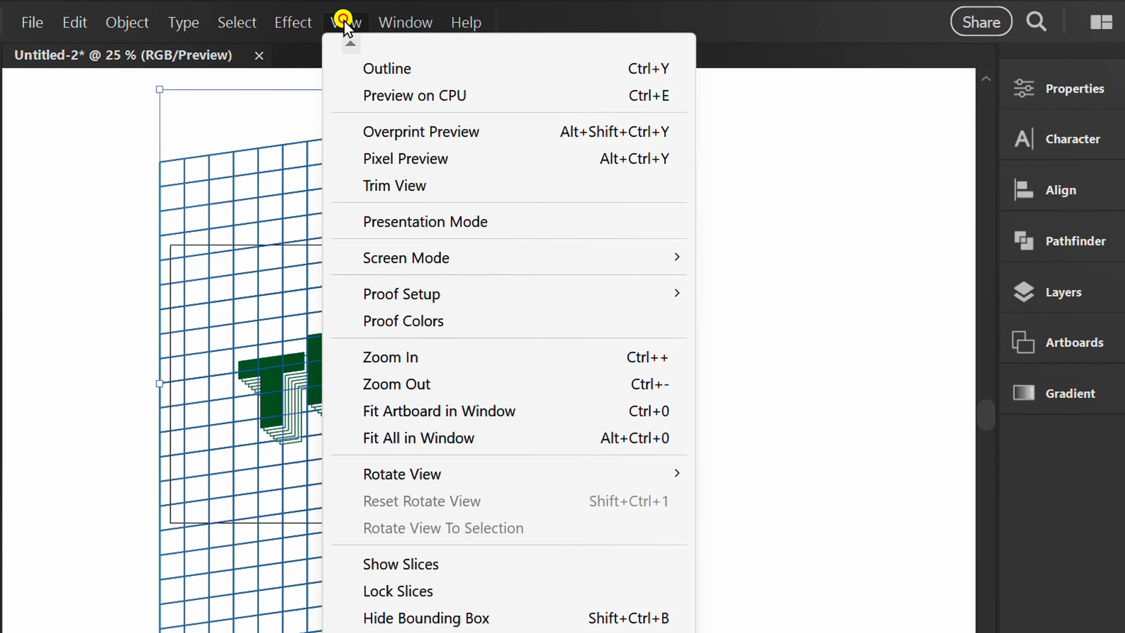
click(418, 182)
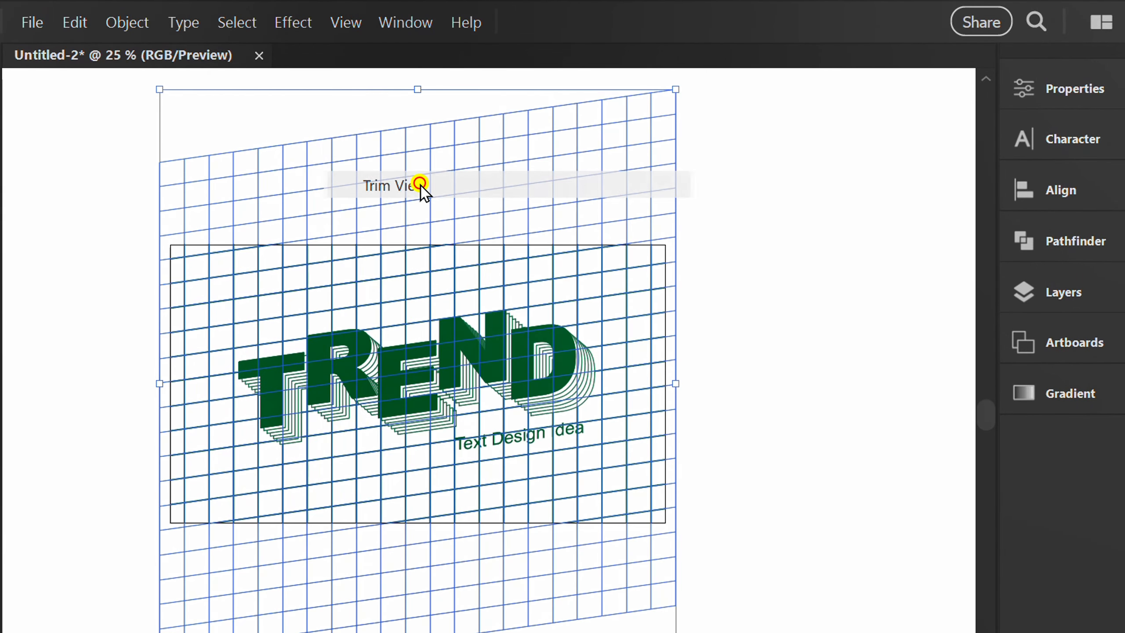
click(778, 323)
- Set the opacity of the sheared grid to 20% and deselect it
click(627, 279)
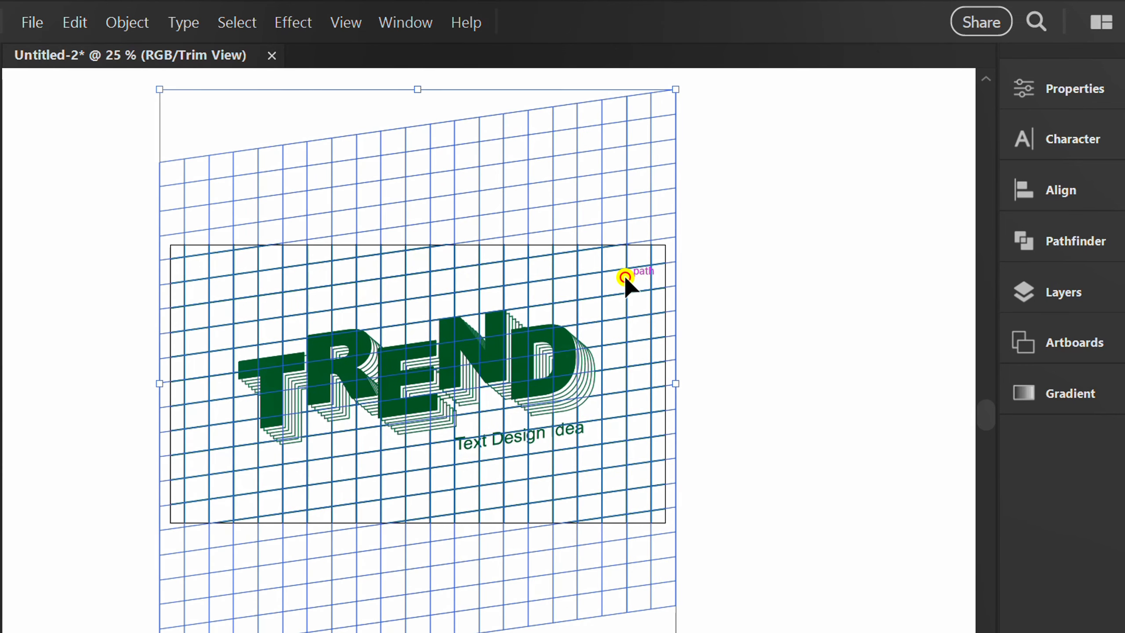
click(1048, 89)
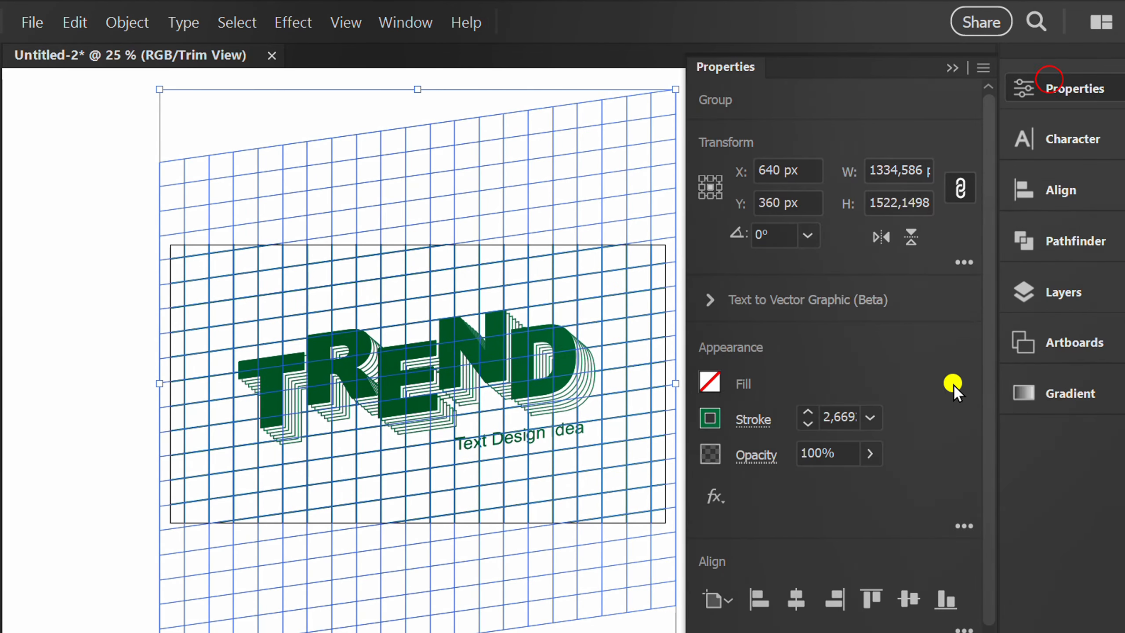
drag(839, 452, 786, 450)
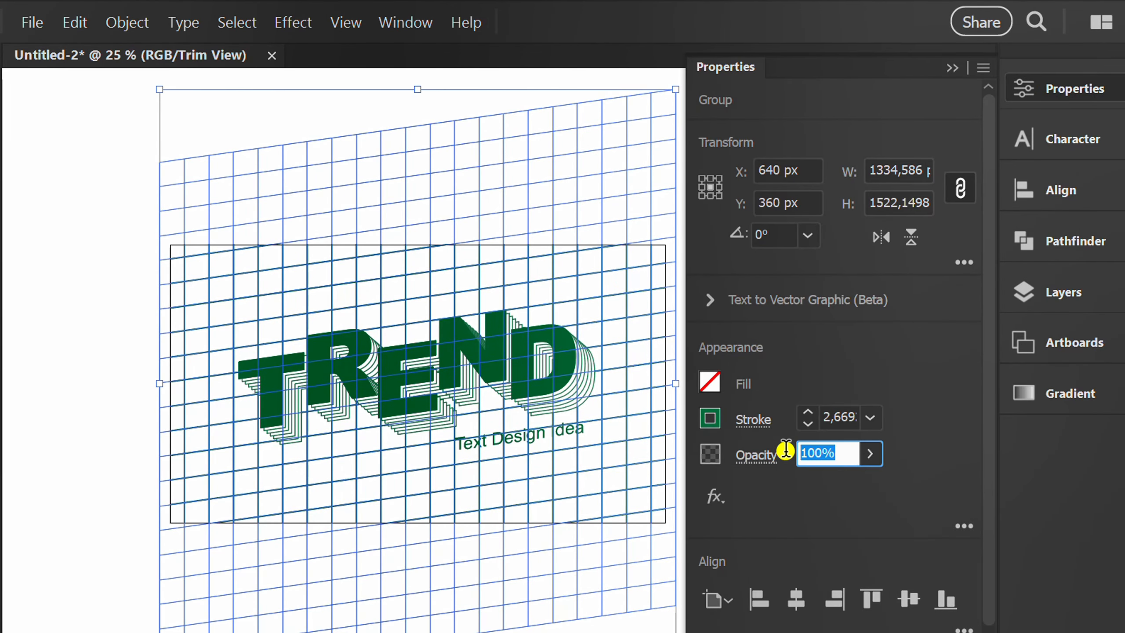
text(20)
key(Return)
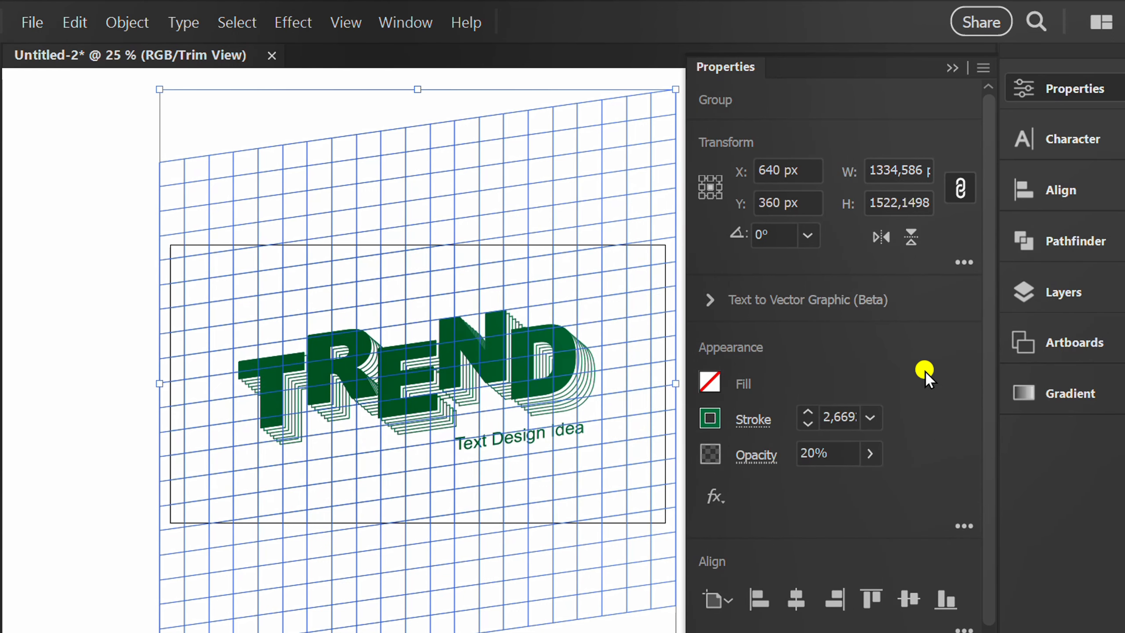
click(952, 68)
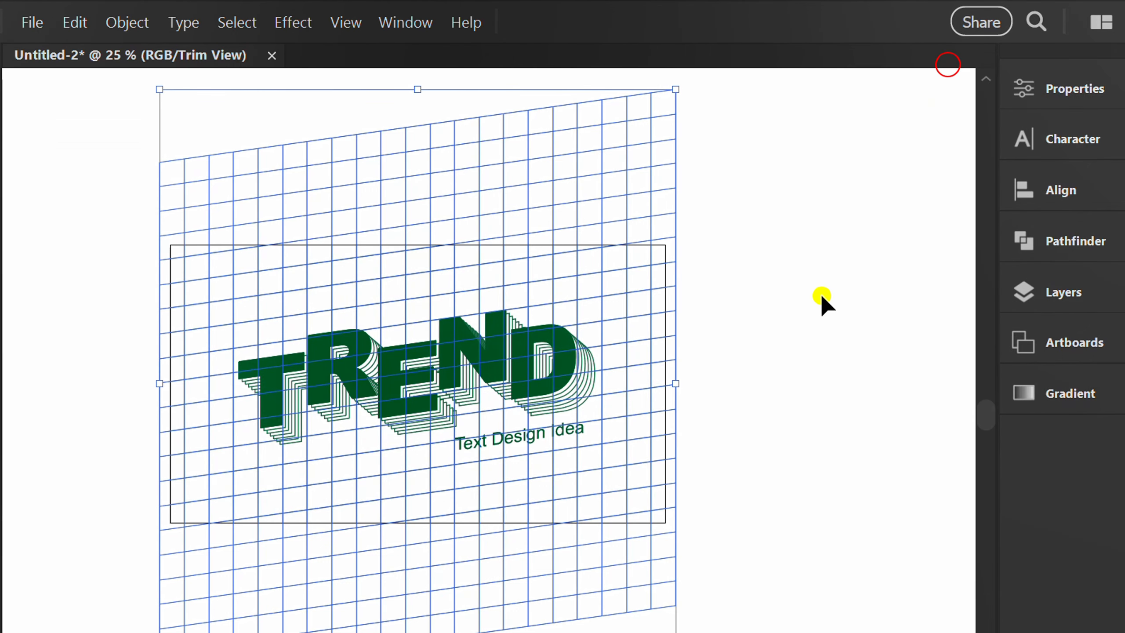
click(821, 301)
key(ctrl+0)
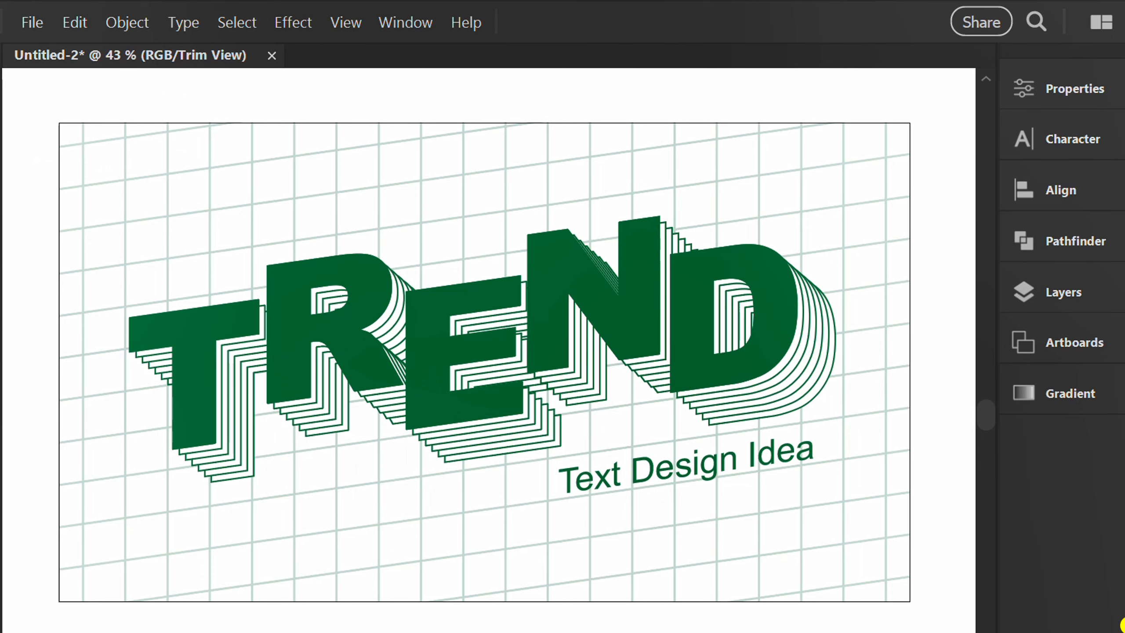